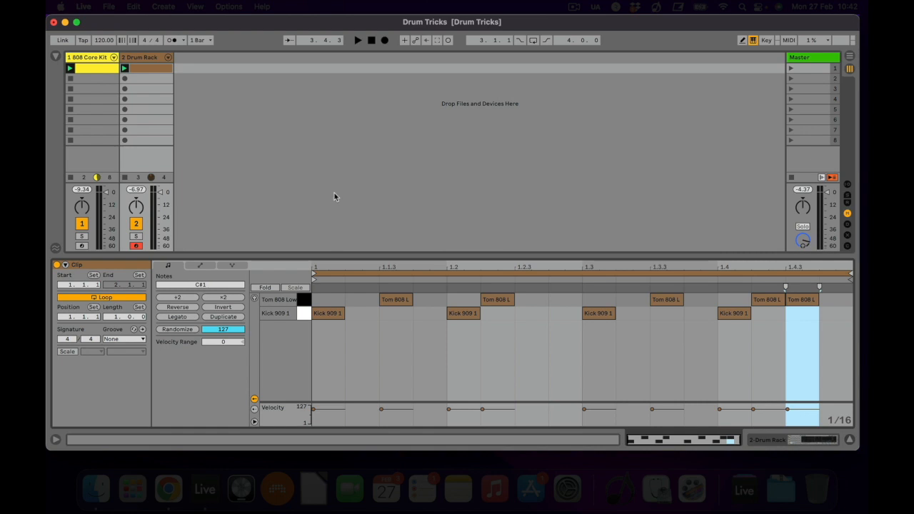
Play the beat and review the Drum Rack track's Kick 909 1 pad and its MIDI clip pattern.
key("space")
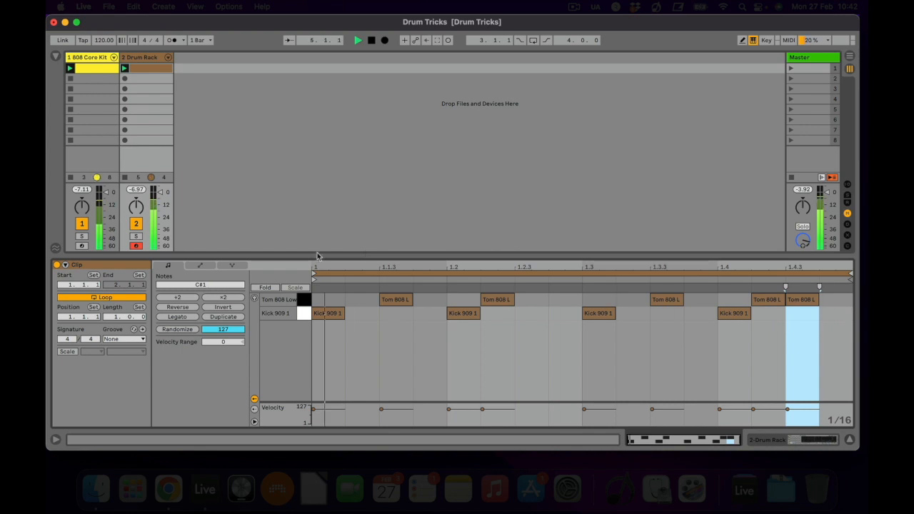
double_click(138, 62)
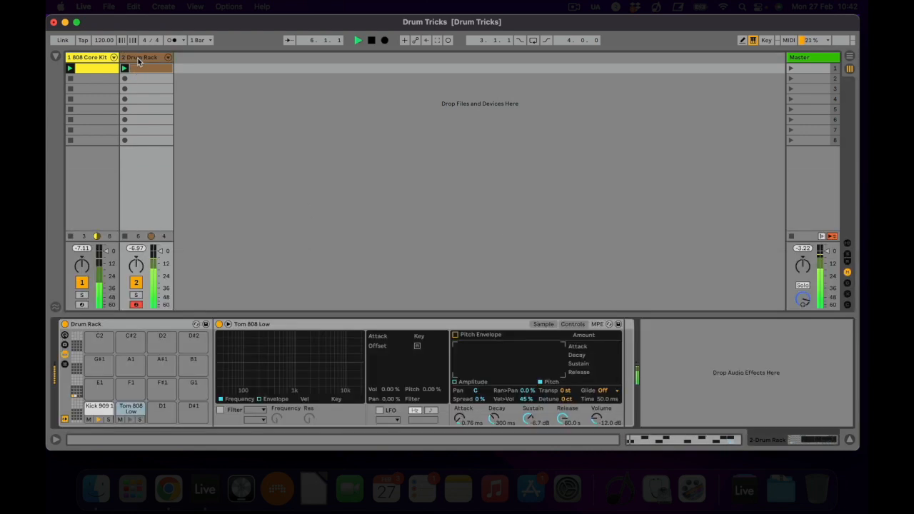
left_click(102, 409)
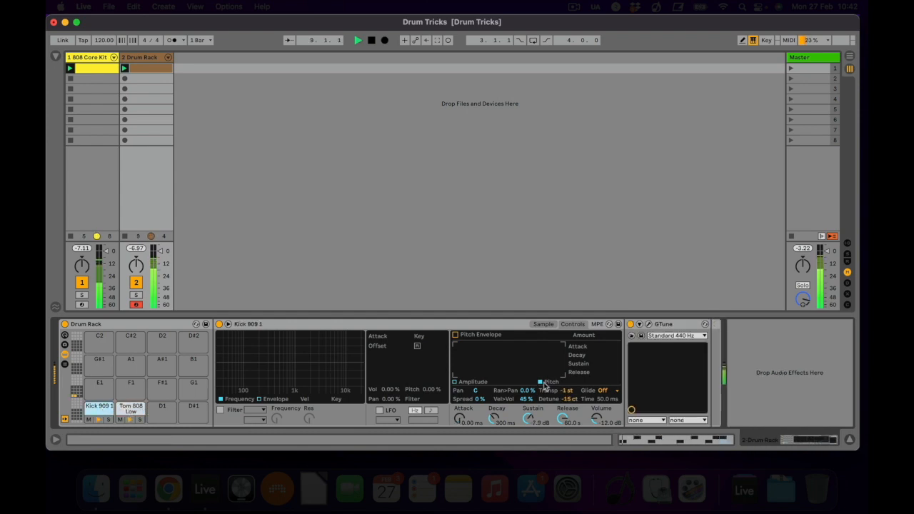
left_click(145, 68)
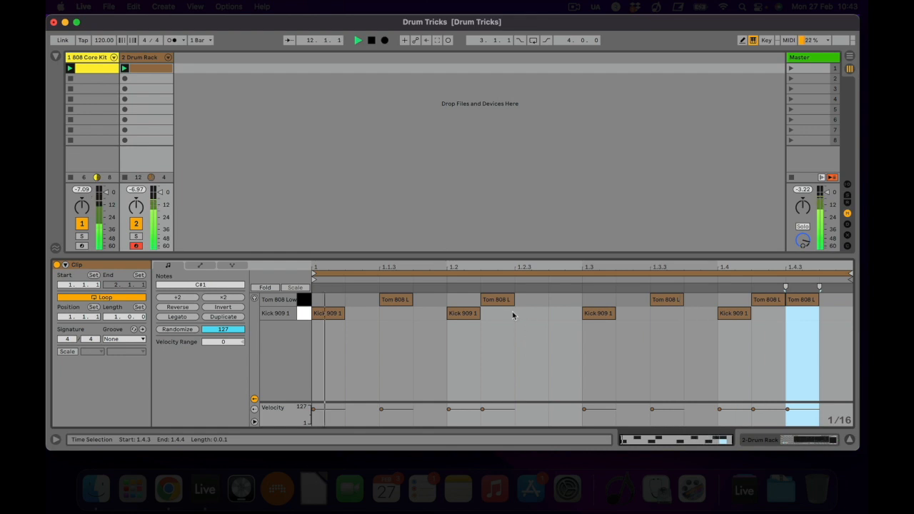
left_click(462, 313)
Transpose the Tom 808 Low pad on the Drum Rack track to -6 st.
left_click(145, 57)
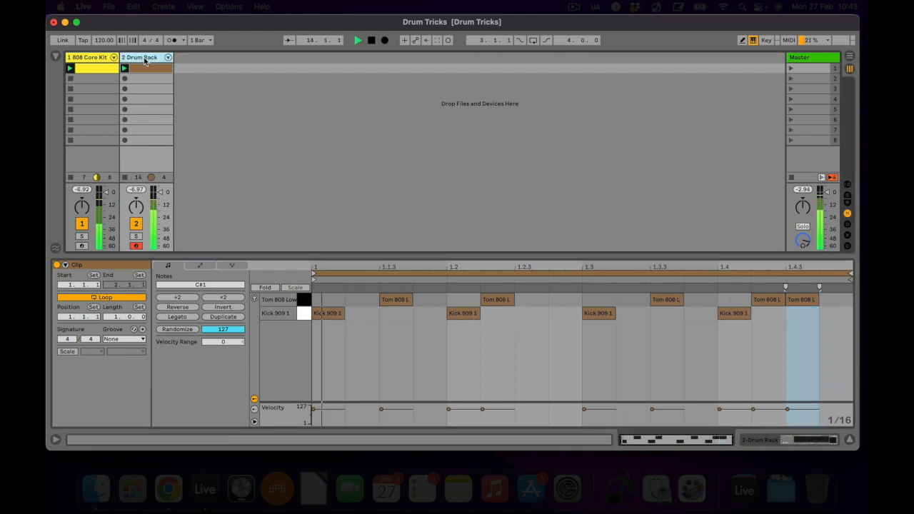
left_click(128, 407)
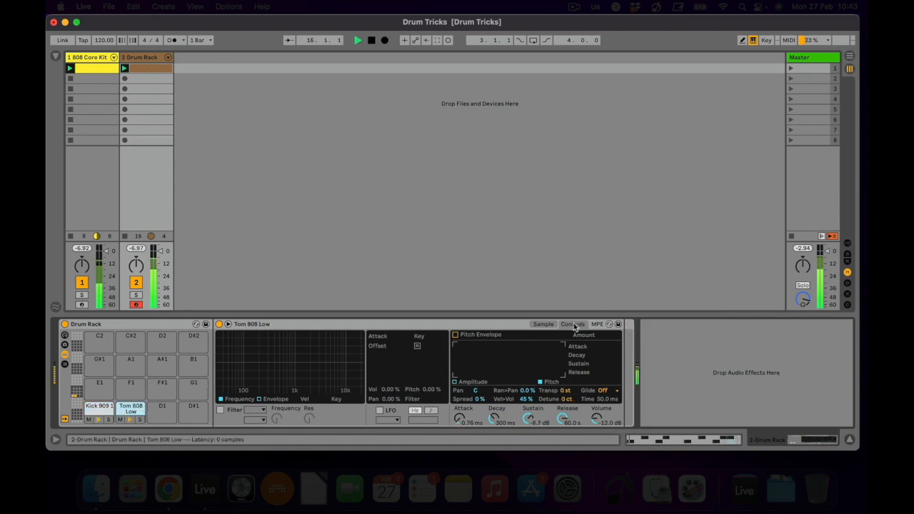
left_click_drag(562, 392, 561, 391)
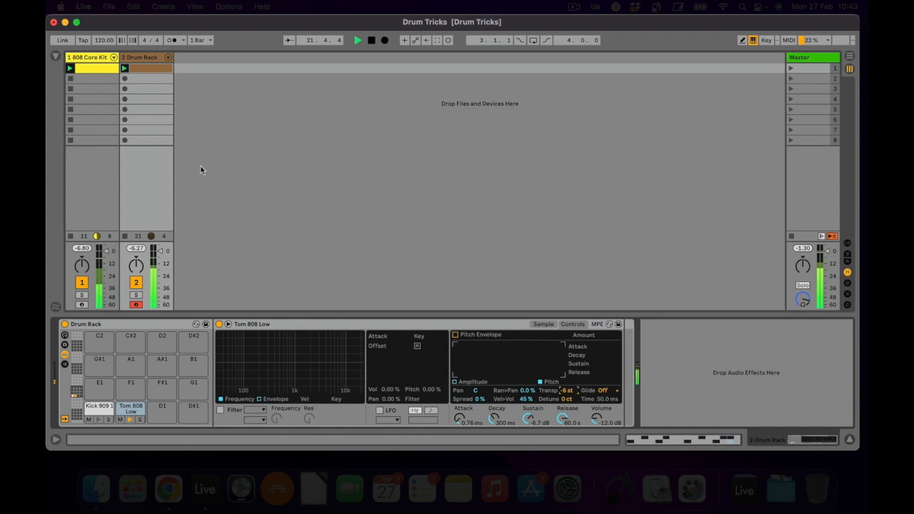
On the 808 Core Kit's Closed Hi Hat, set transpose to -12 st, sustain to -13 dB and release to 1.83 s.
left_click(84, 63)
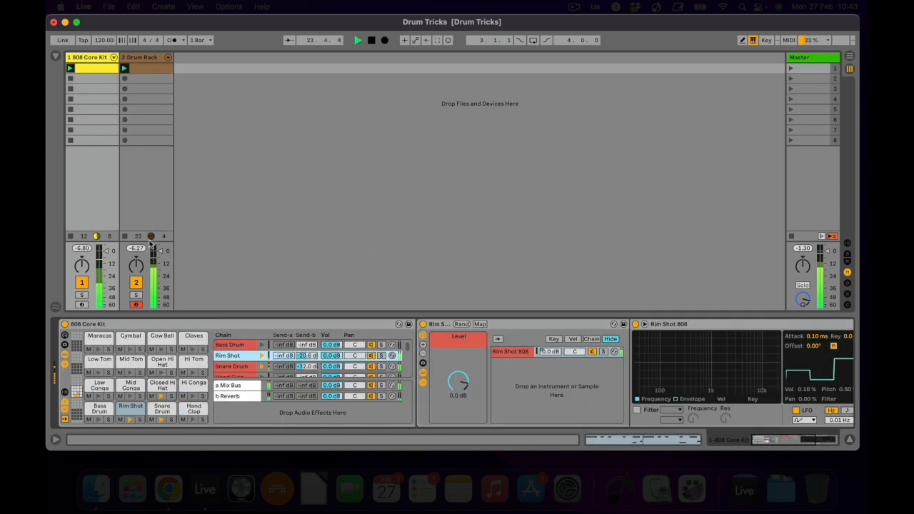
left_click(160, 385)
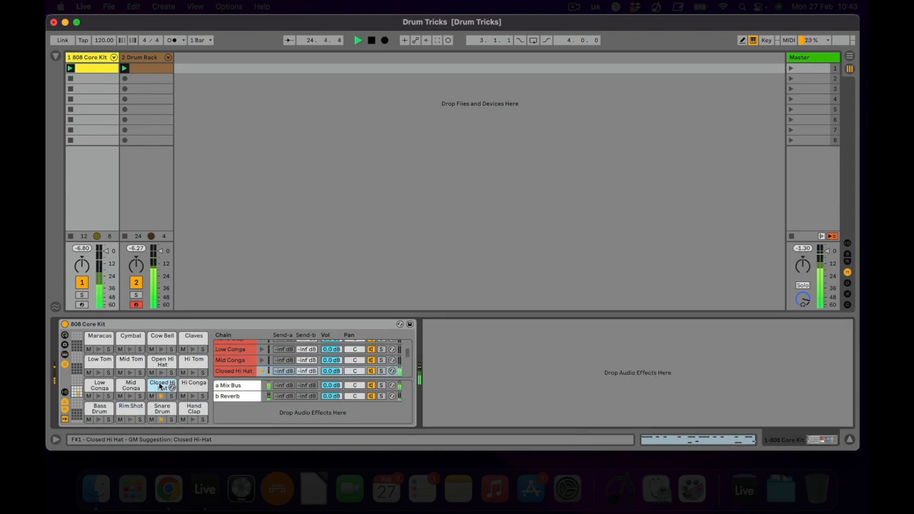
double_click(161, 387)
scroll(571, 364, "right", 5)
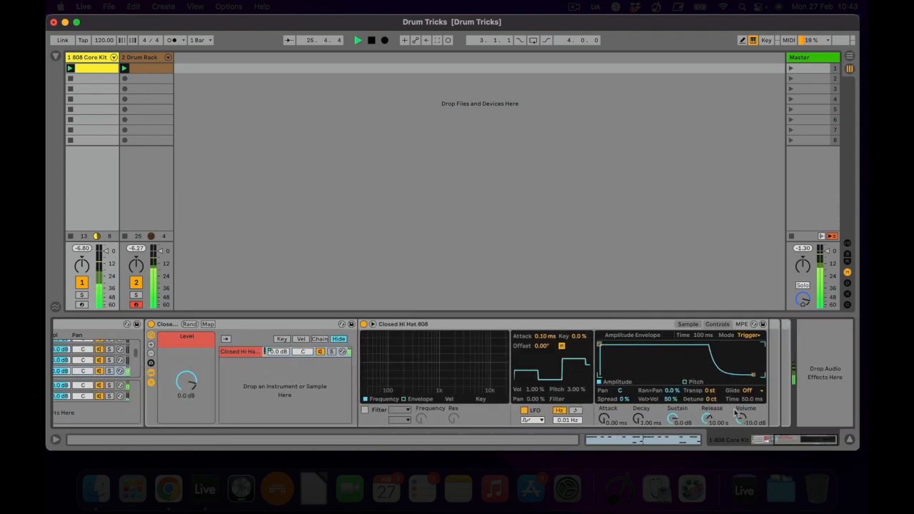
left_click_drag(707, 391, 692, 424)
scroll(709, 420, "down", 3)
right_click(671, 421)
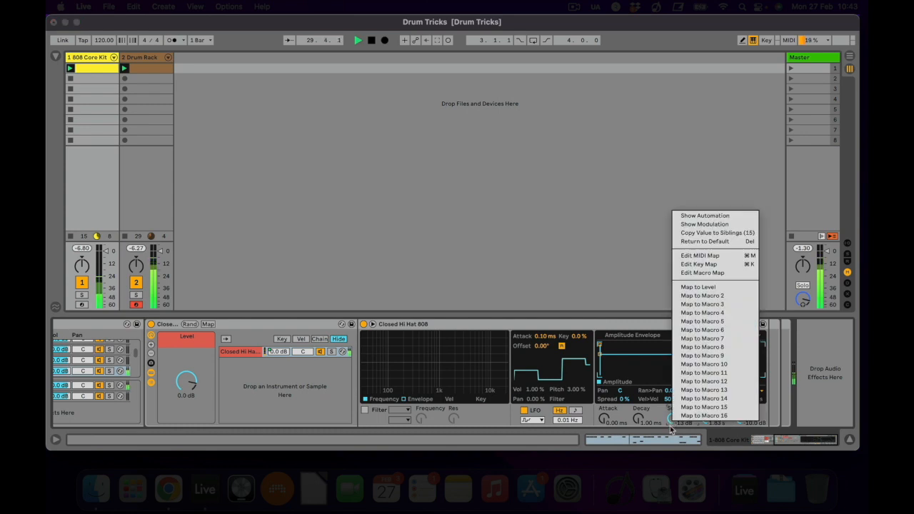
left_click(618, 412)
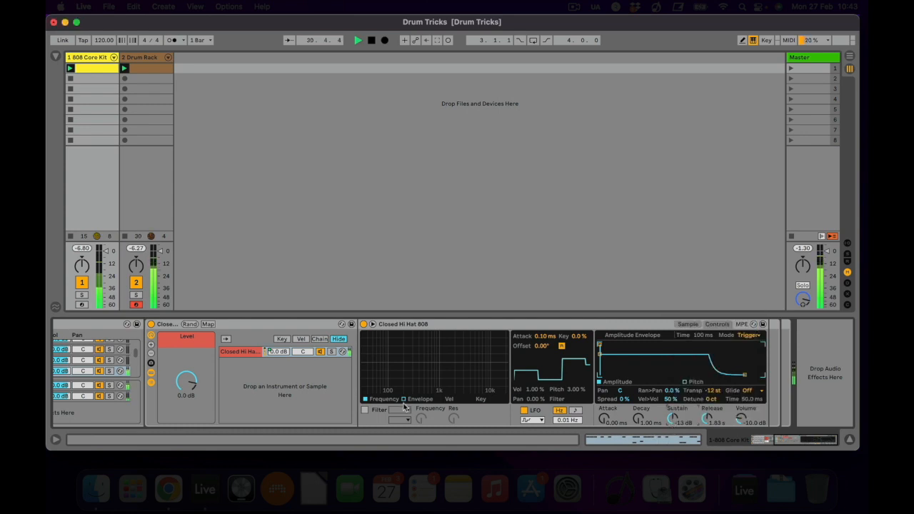
Enable the Closed Hi Hat's filter with a frequency of 5.08 kHz and resonance of 79 %.
left_click(365, 410)
left_click_drag(423, 421, 423, 464)
left_click_drag(451, 423, 421, 389)
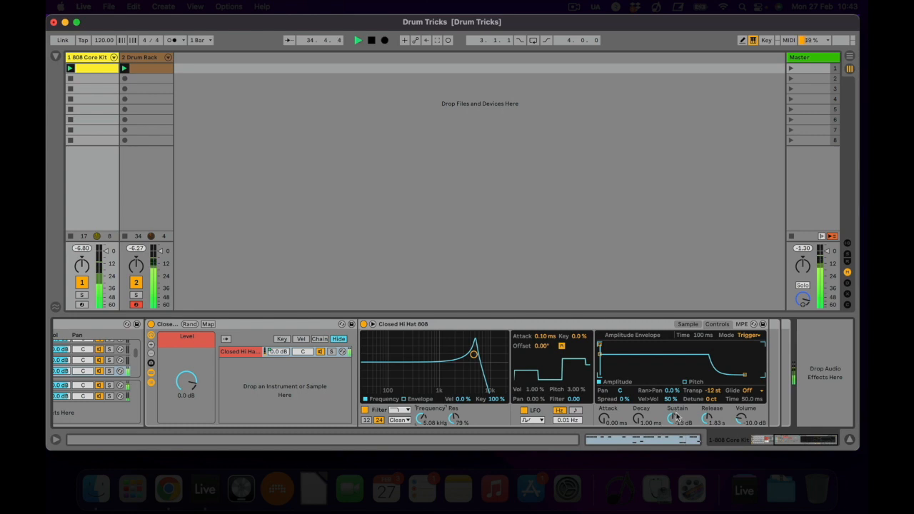
Adjust the transposition of the 808 Core Kit's Snare Drum sample.
scroll(320, 390, "left", 5)
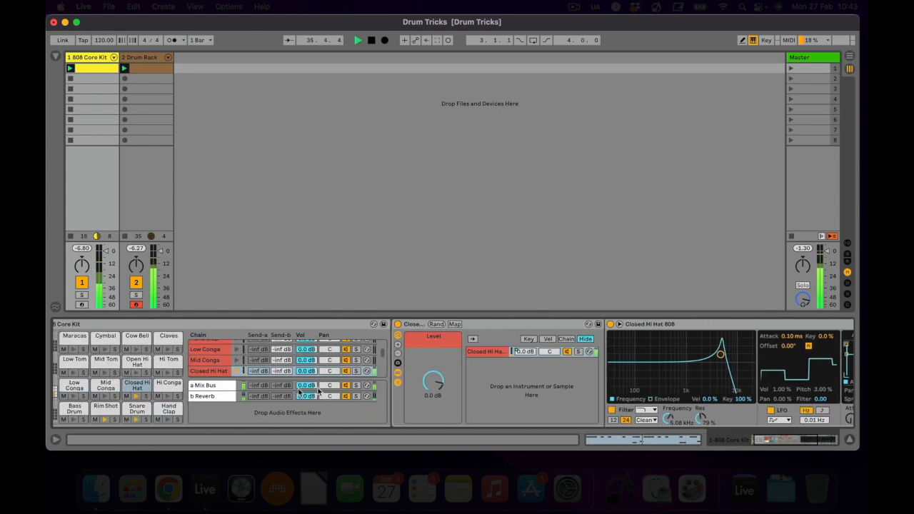
left_click(138, 410)
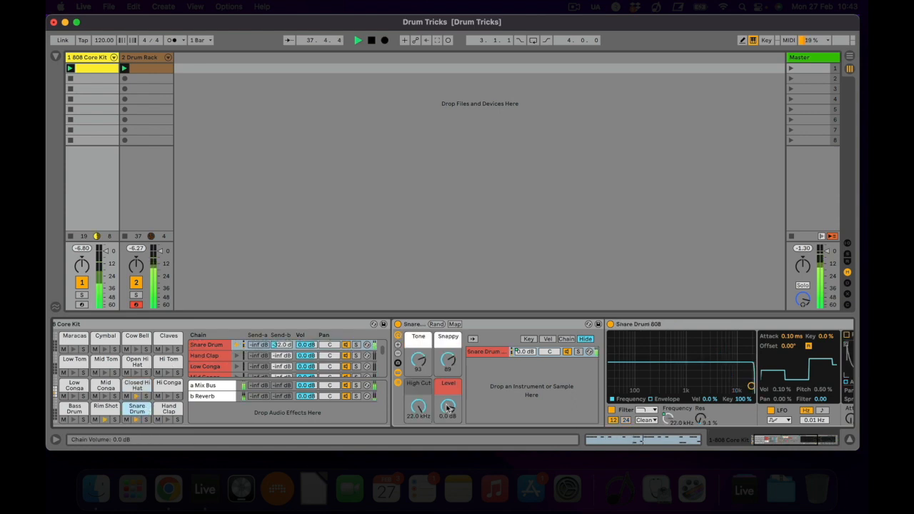
scroll(489, 403, "right", 5)
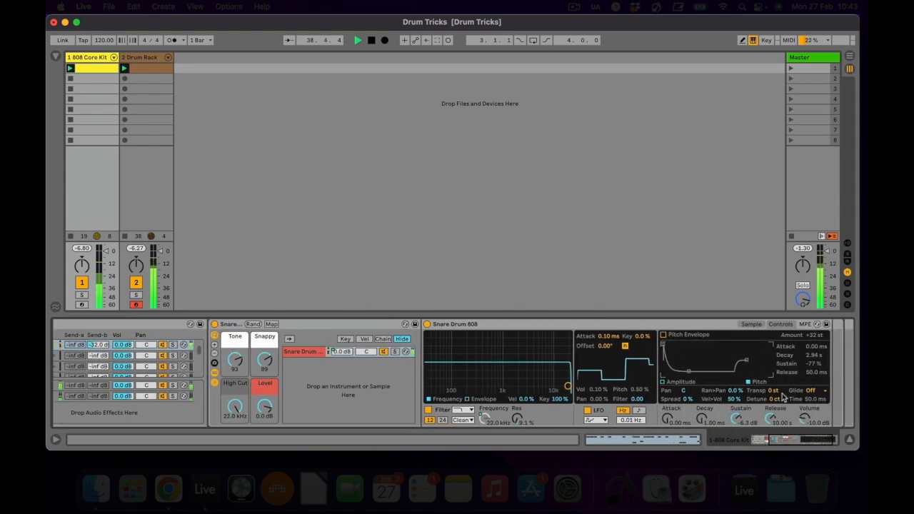
left_click_drag(776, 390, 776, 394)
scroll(334, 383, "left", 5)
left_click(264, 347)
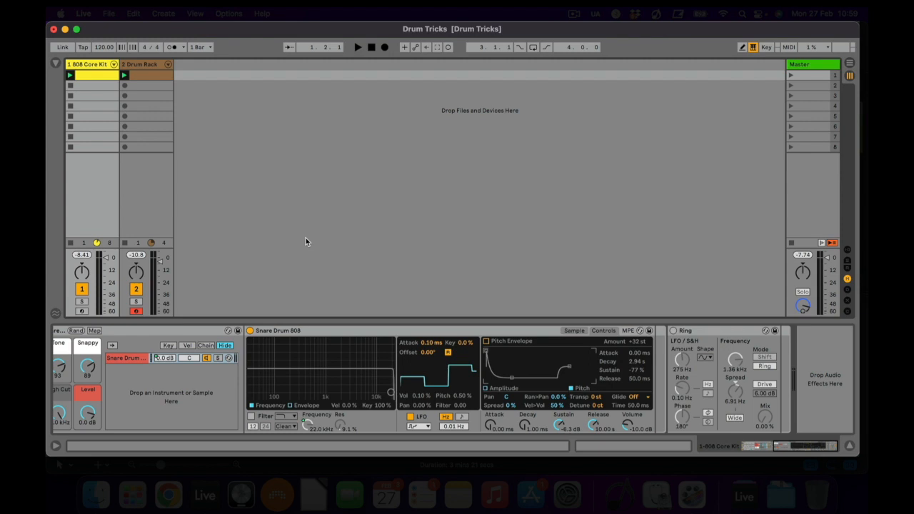
Play the beat, activate the Ring effect on the Snare Drum, set its mix to 82.5 % and raise the spread.
key("space")
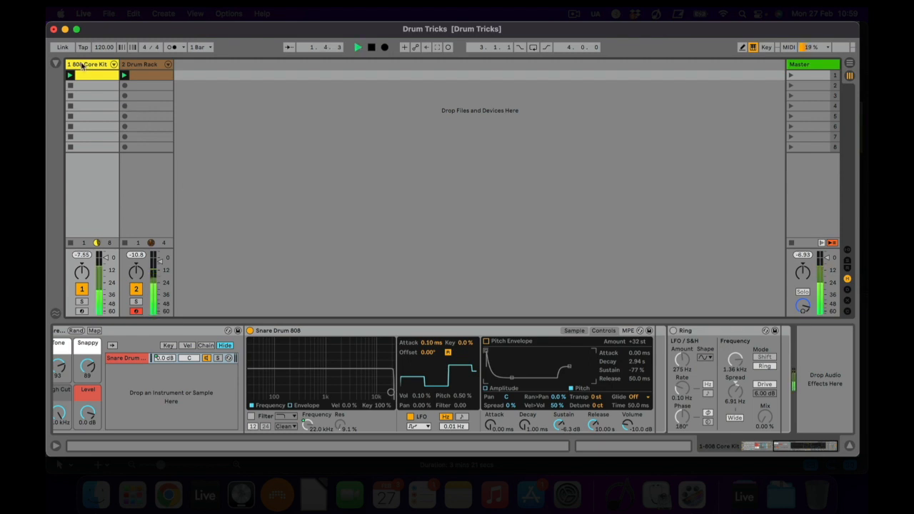
left_click(672, 330)
left_click_drag(764, 421, 734, 393)
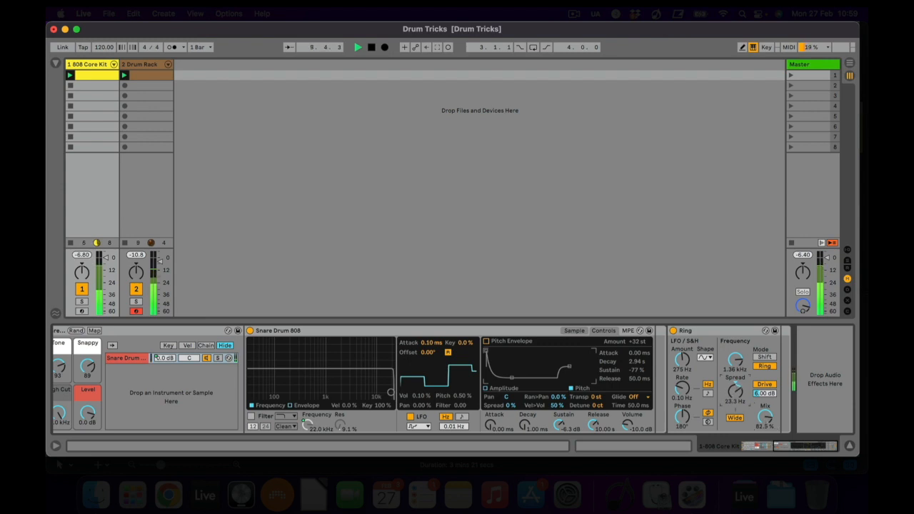
left_click_drag(734, 394, 734, 391)
scroll(254, 394, "left", 5)
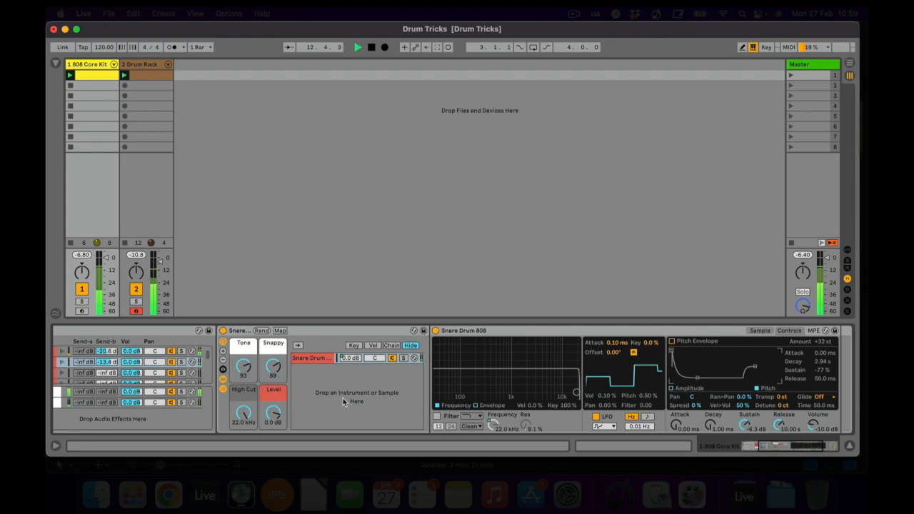
scroll(343, 402, "left", 5)
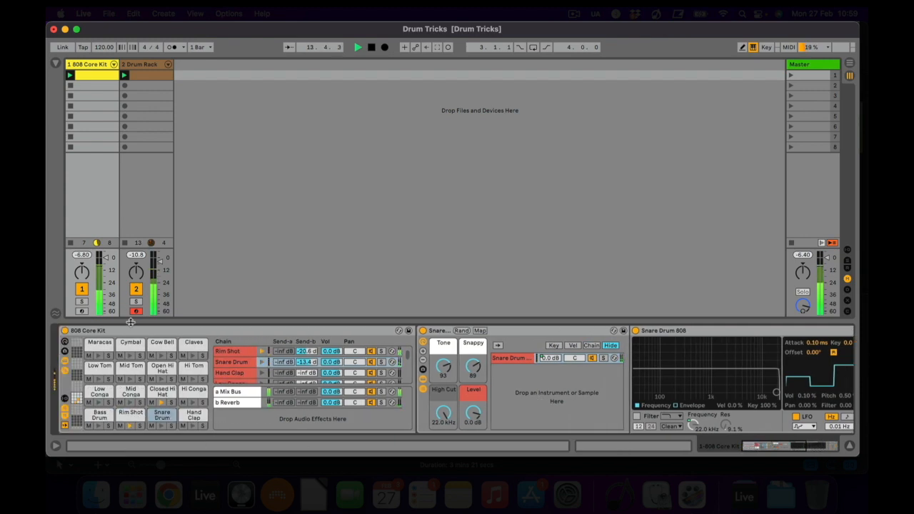
Activate the Kick Medium resonator on the Drum Rack's Kick 909 1 and adjust its decay.
left_click(137, 66)
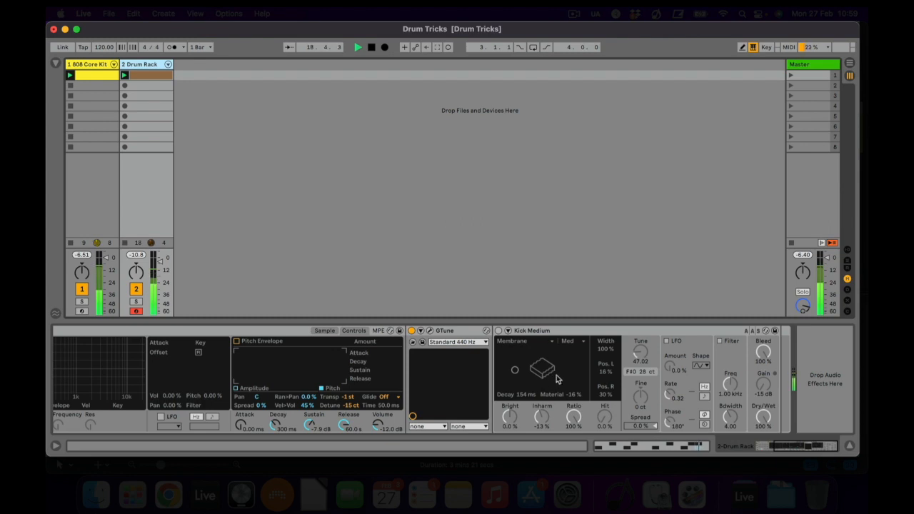
left_click(499, 331)
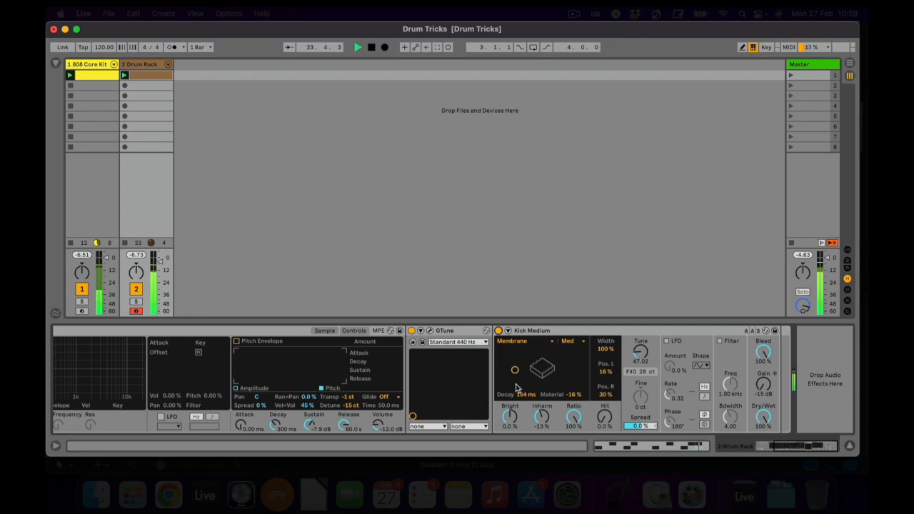
mouse_move(517, 394)
left_mouse_down()
mouse_move(517, 377)
mouse_move(517, 394)
left_mouse_up()
Activate the Loop Ping Pong resonator on the 808 Core Kit's Rim Shot, with decay 1.52 s and material 7.4 %.
left_click(87, 65)
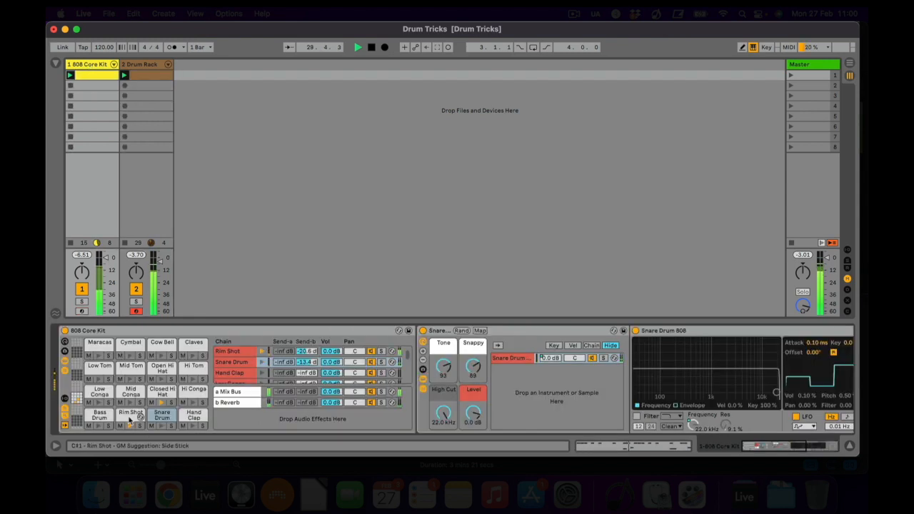
left_click(130, 418)
scroll(466, 404, "right", 5)
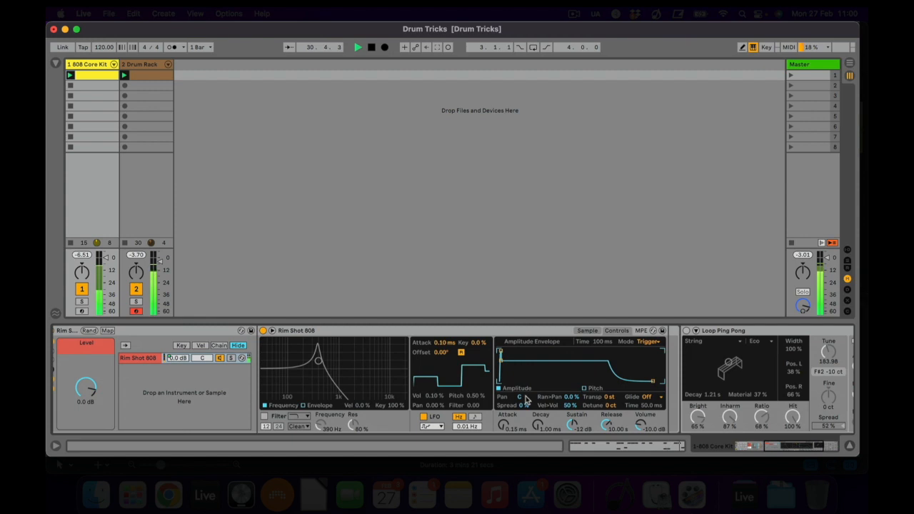
scroll(524, 400, "right", 4)
left_click(520, 330)
mouse_move(563, 365)
left_mouse_down()
mouse_move(576, 369)
mouse_move(569, 368)
left_mouse_up()
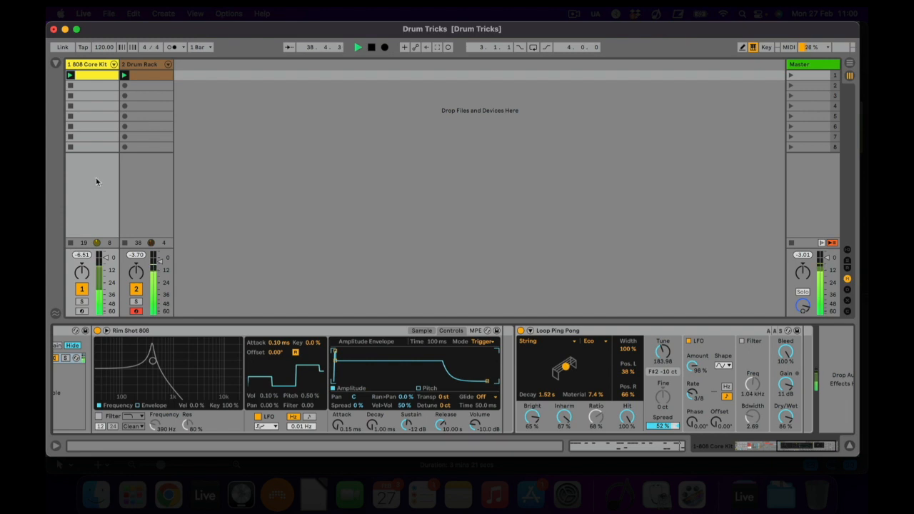
Activate the Resonators effect on the Closed Hi Hat and set its dry/wet to 62 %.
scroll(167, 347, "left", 10)
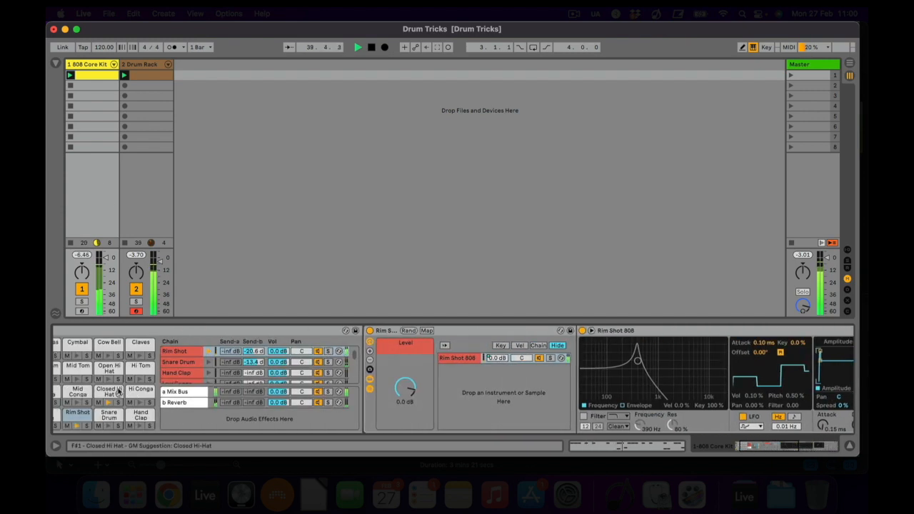
left_click(105, 393)
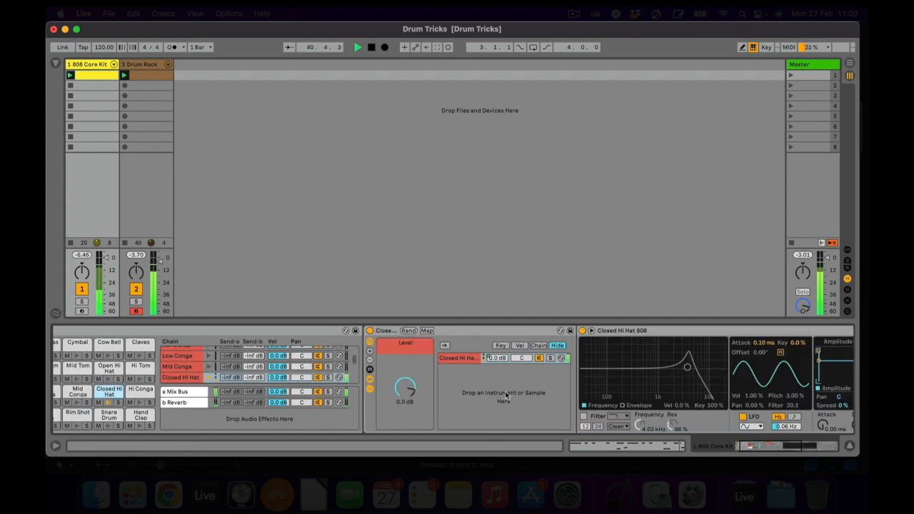
scroll(507, 396, "right", 8)
scroll(506, 396, "right", 6)
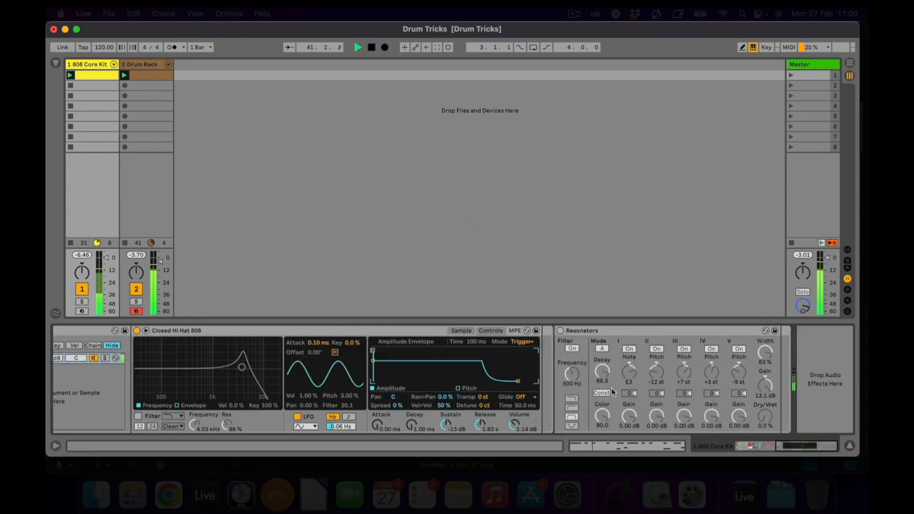
left_click(560, 331)
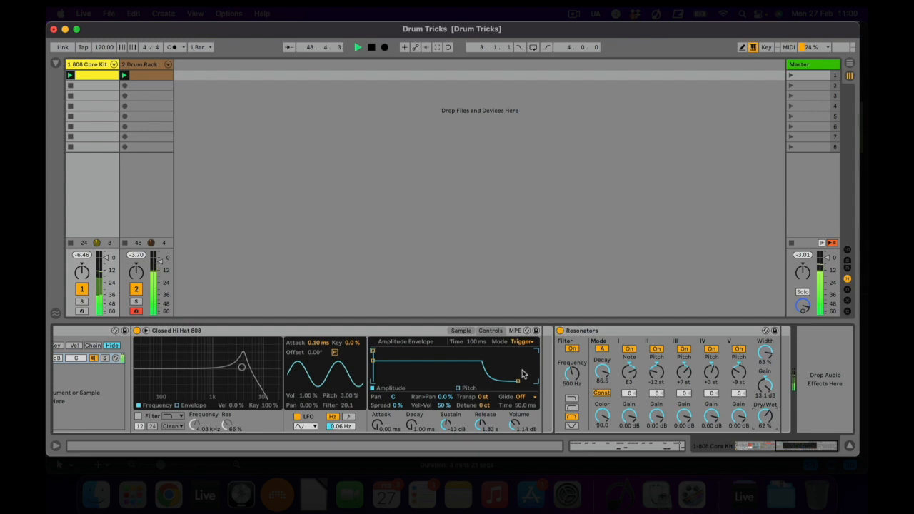
Enable the Closed Hi Hat's filter at 2.85 kHz and set the LFO's filter amount to 23.2 and pitch amount to 2.95 %.
scroll(540, 378, "left", 10)
scroll(566, 406, "right", 5)
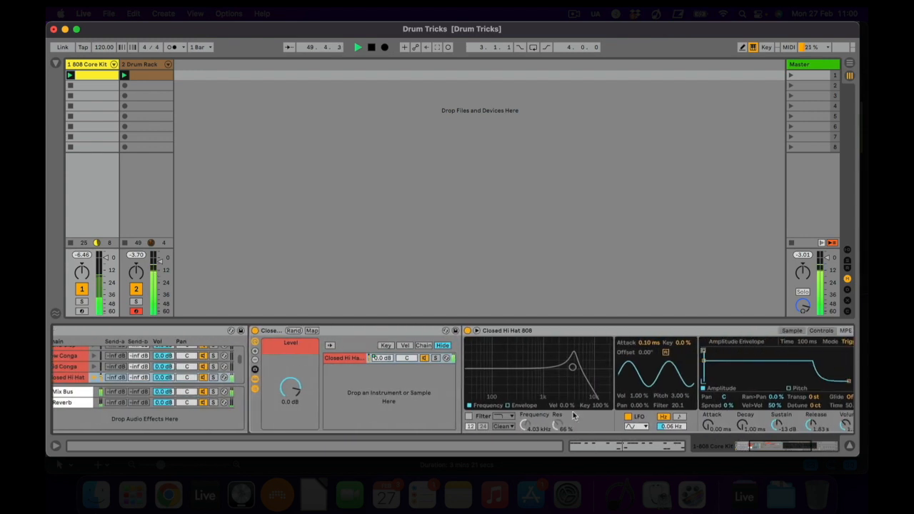
left_click(468, 416)
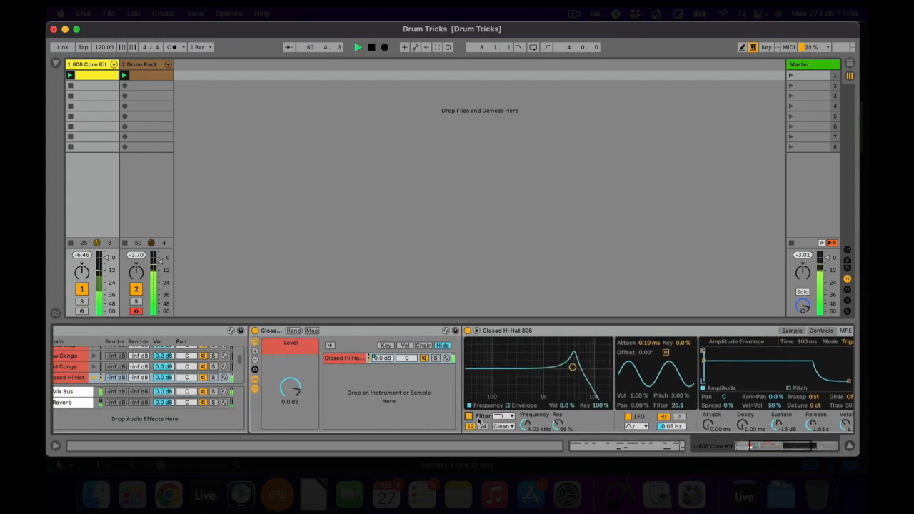
left_click_drag(526, 422, 528, 426)
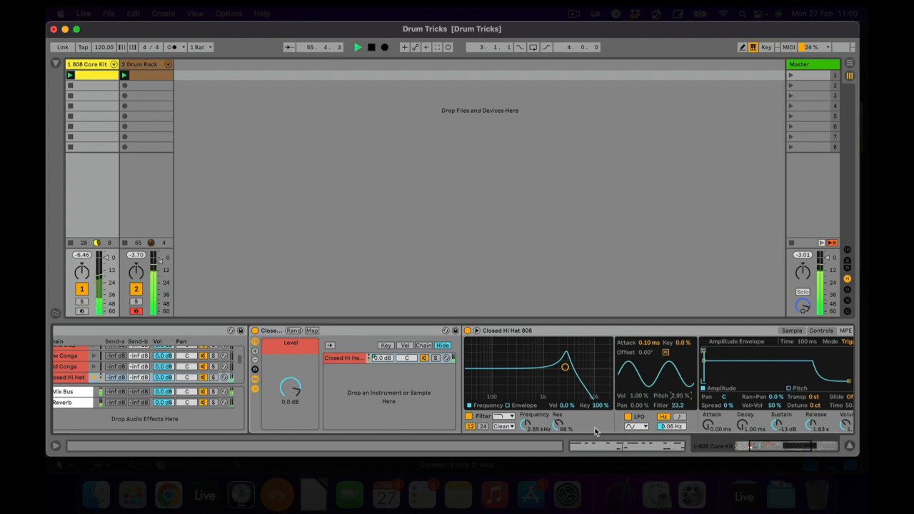
Open the 808 Core Kit's Snare Drum pad and view its device chain.
scroll(594, 430, "left", 1)
scroll(595, 430, "left", 5)
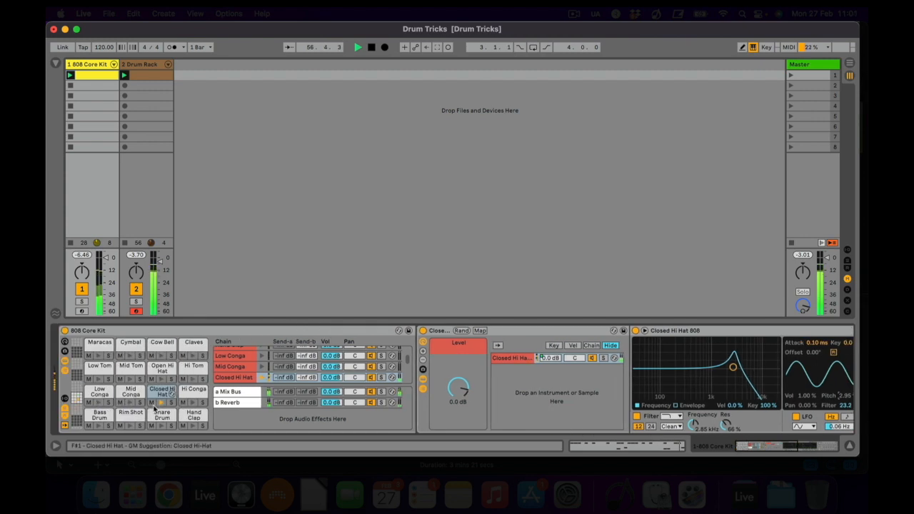
left_click(168, 416)
scroll(485, 397, "right", 5)
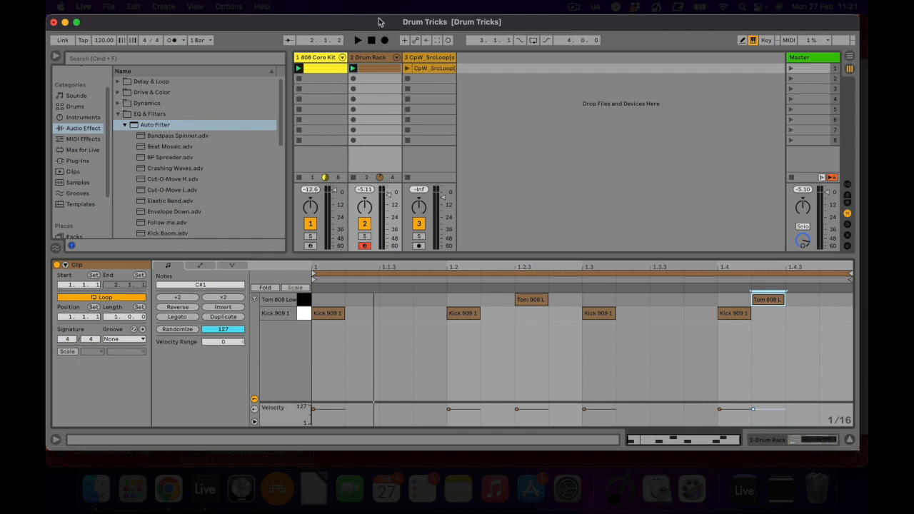
Solo the CpW_SrcLoop track, play its clip and turn on the track's Gated Drums effect.
left_click(419, 236)
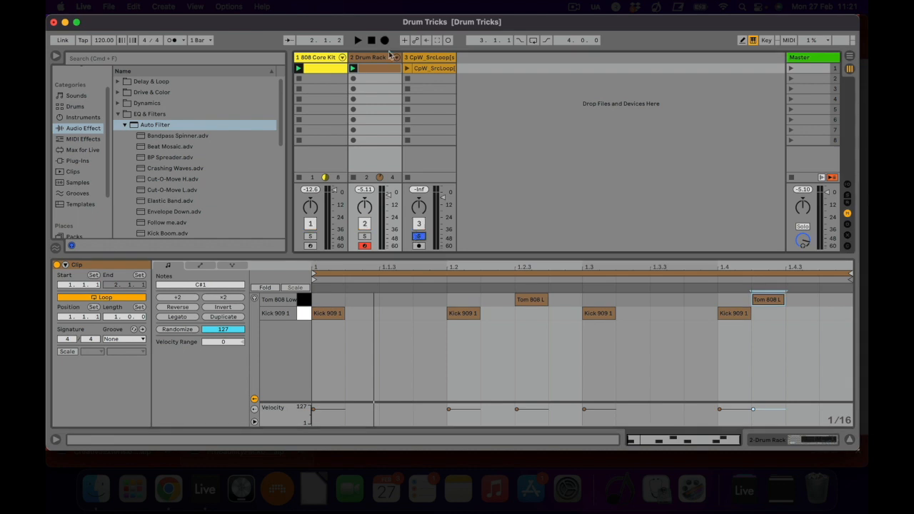
left_click(407, 68)
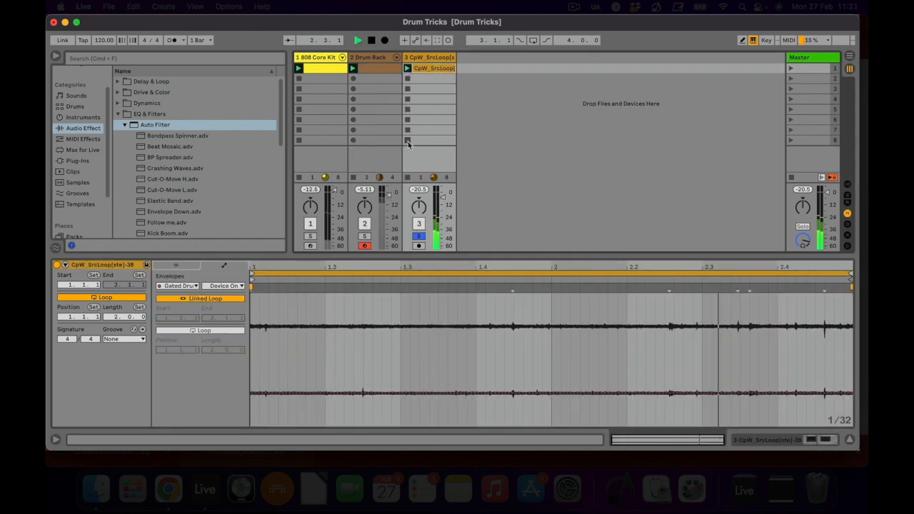
left_click(428, 58)
left_click(428, 57)
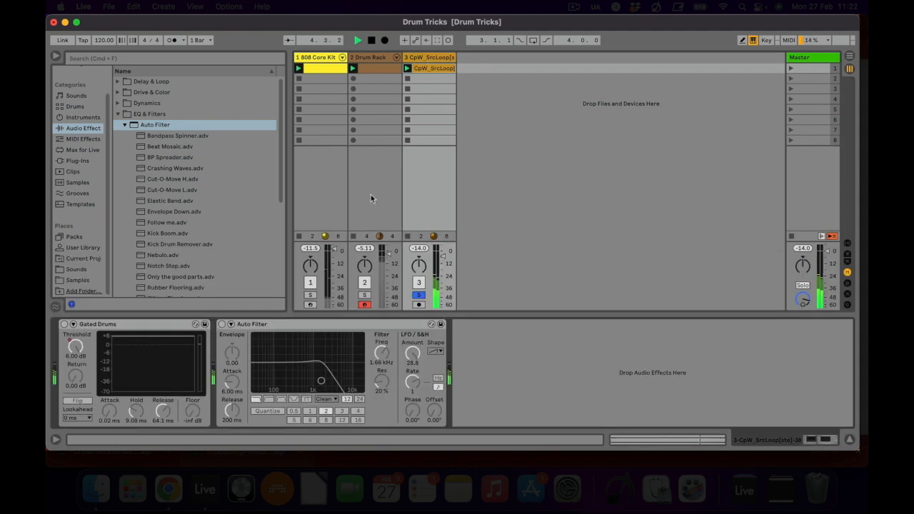
left_click(91, 325)
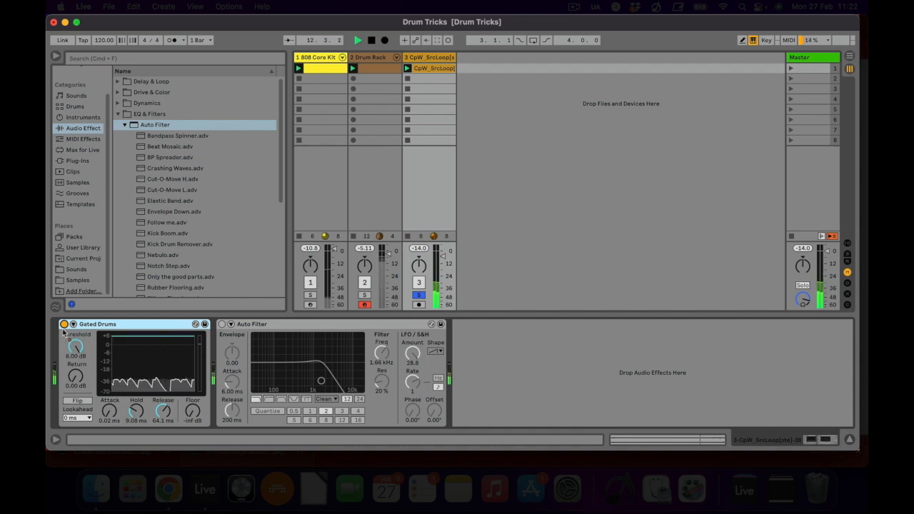
Show the Gated Drums Threshold envelope in the CpW_SrcLoop clip and draw an extra gate pulse between beats 1.4 and 2.
double_click(431, 69)
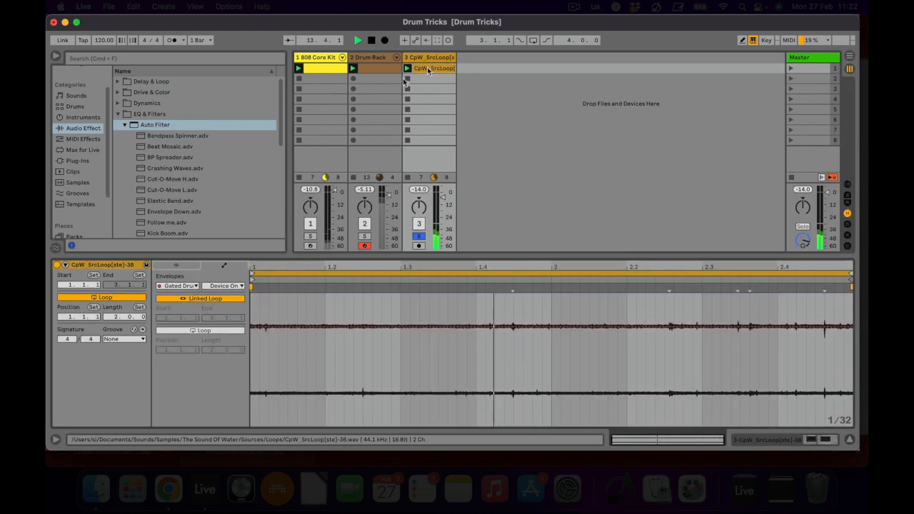
left_click(213, 287)
left_click(220, 301)
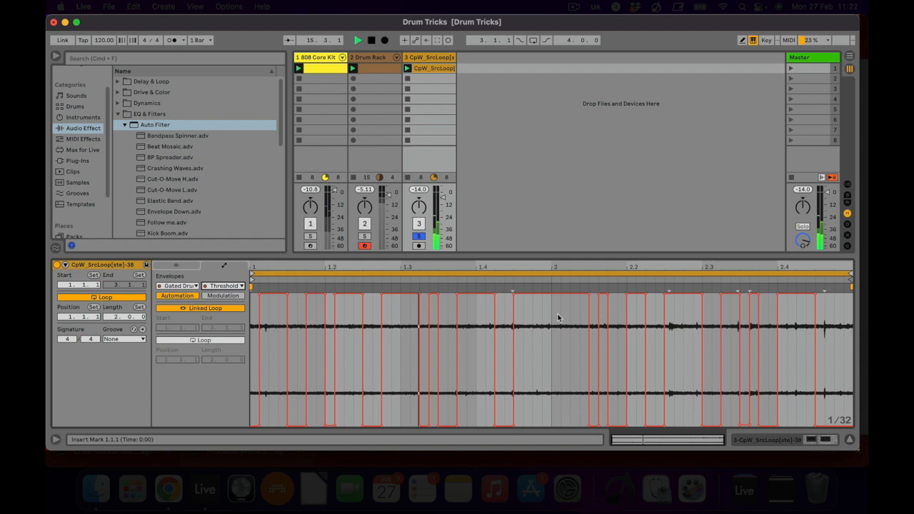
left_click(741, 40)
mouse_move(537, 334)
left_mouse_down()
mouse_move(538, 426)
mouse_move(535, 293)
mouse_move(547, 307)
mouse_move(547, 424)
left_mouse_up()
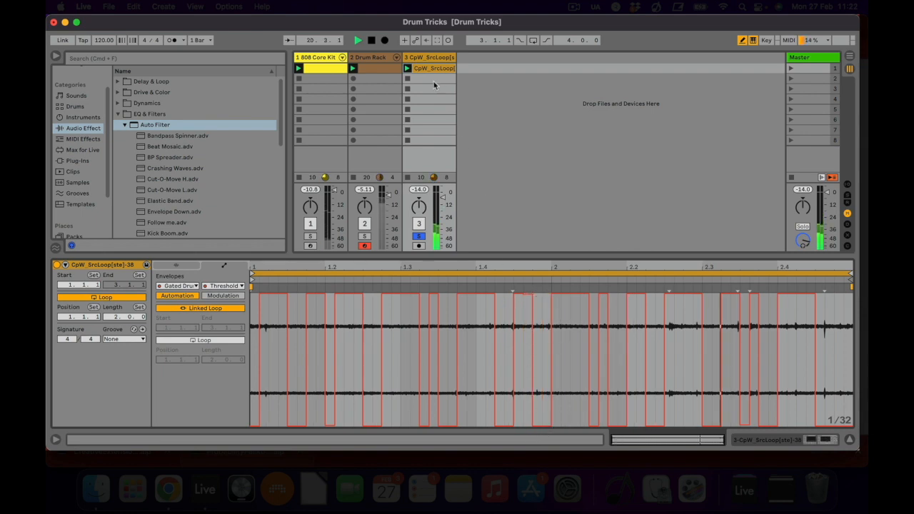
Turn on the CpW_SrcLoop track's Auto Filter with an LFO phase of 186°, and unsolo the track.
key("shift+Tab")
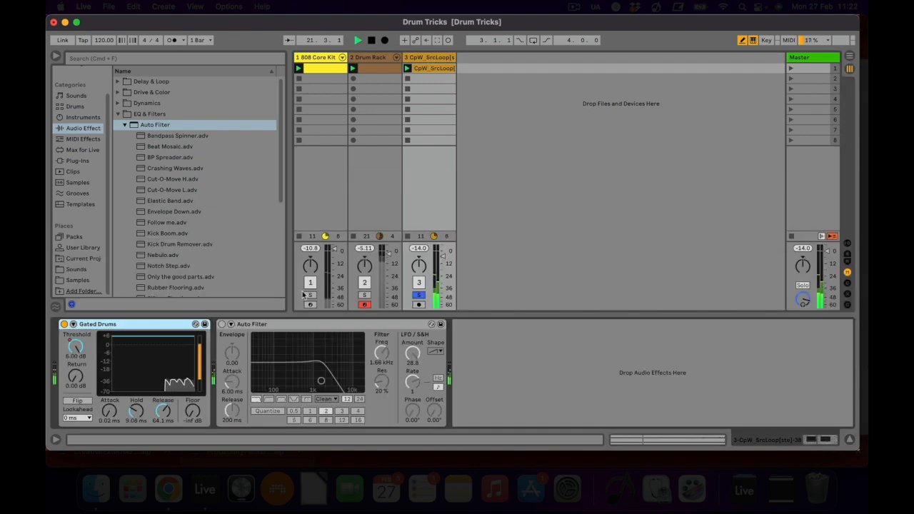
left_click(222, 324)
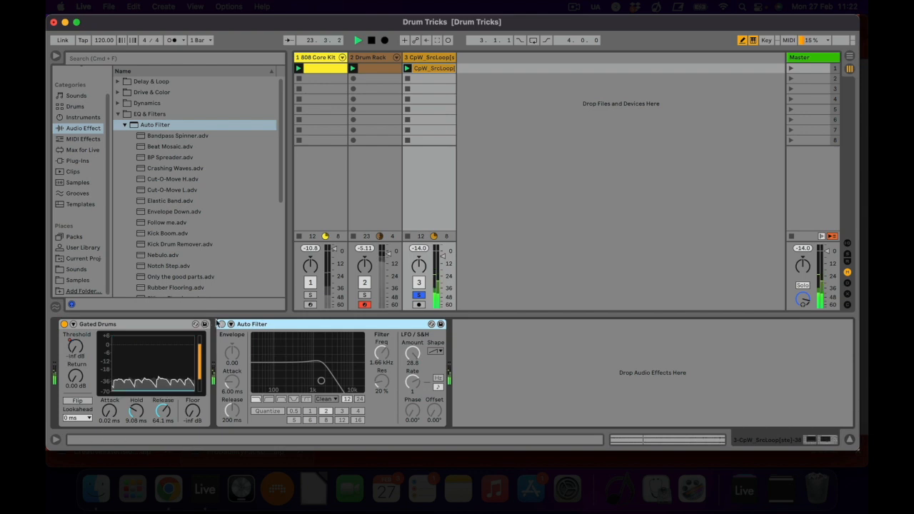
left_click(222, 324)
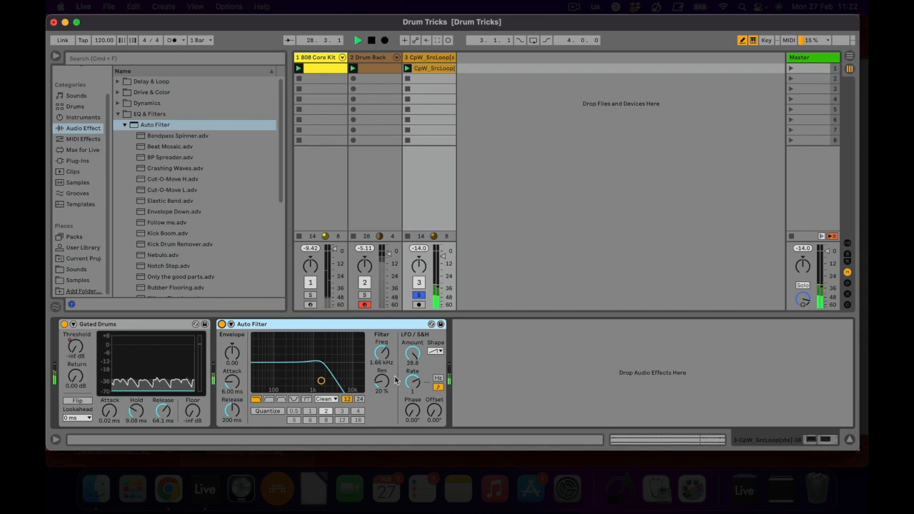
left_click_drag(409, 410, 409, 407)
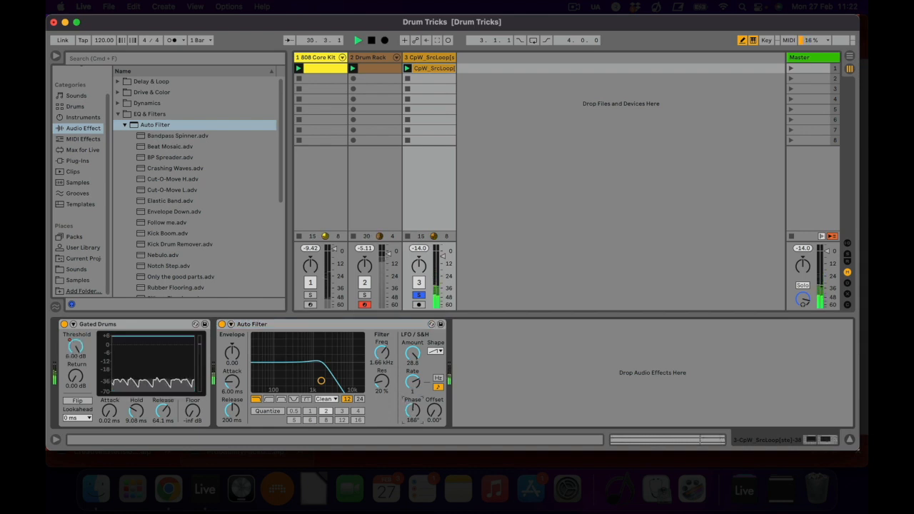
left_click(420, 297)
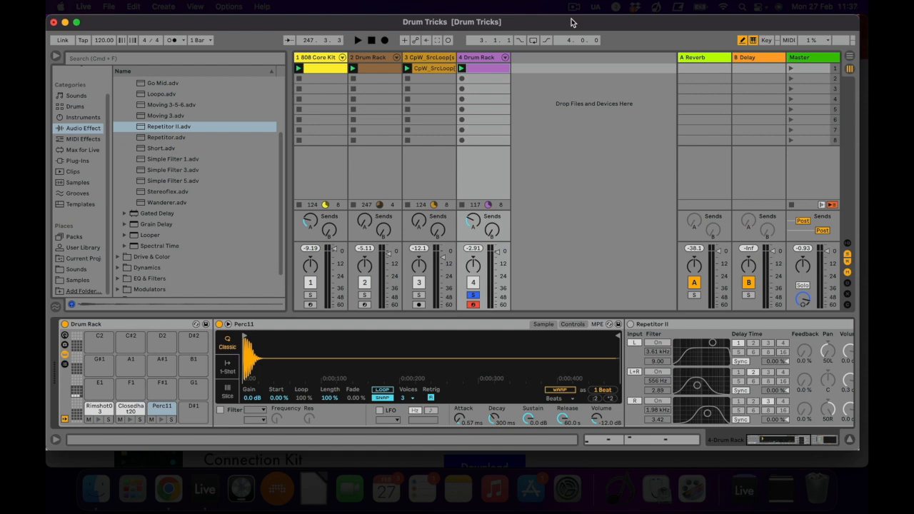
Play track 4's Drum Rack clip, view its notes and bring up the track's device chain.
double_click(501, 68)
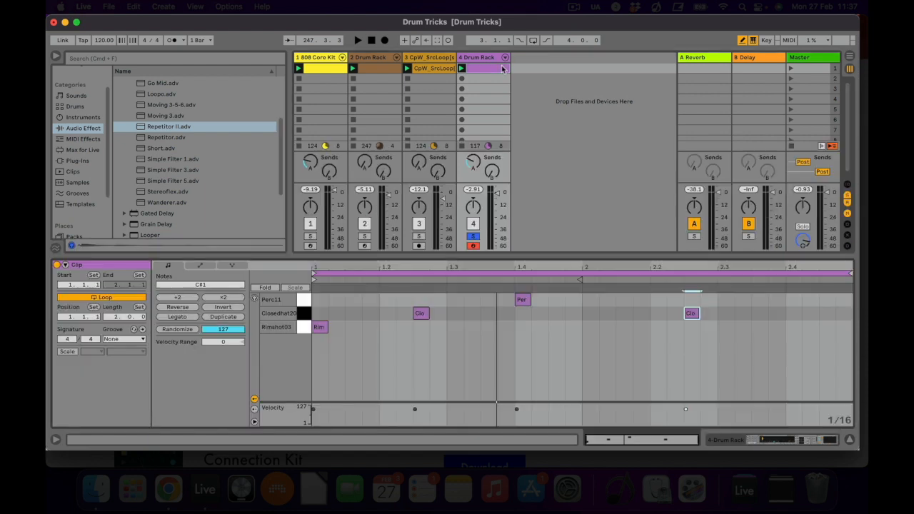
left_click(462, 68)
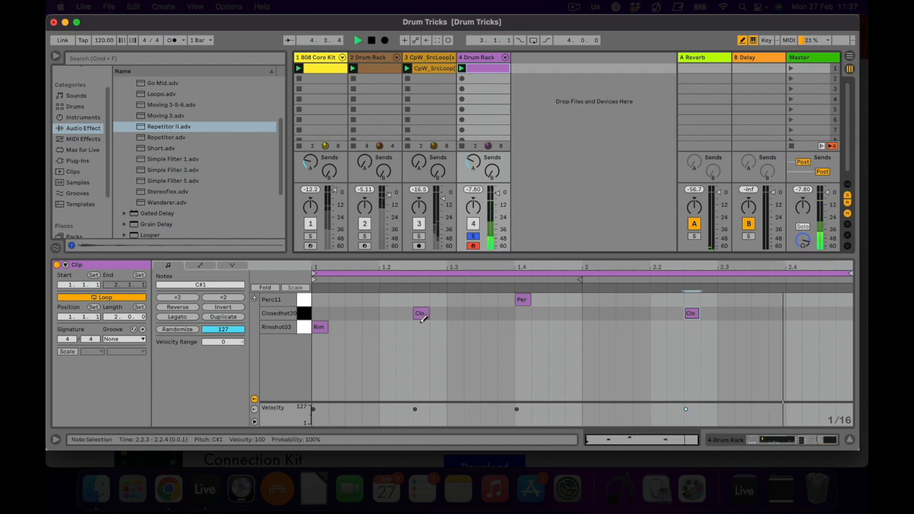
double_click(484, 62)
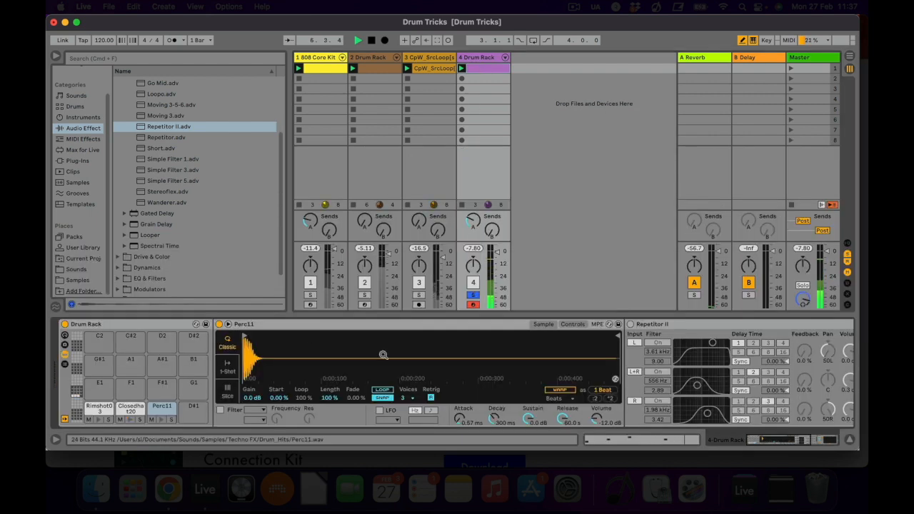
Turn on the Dotted Eighth Note delay on the Rimshot03 pad and set its dry/wet to 100 %.
left_click(91, 408)
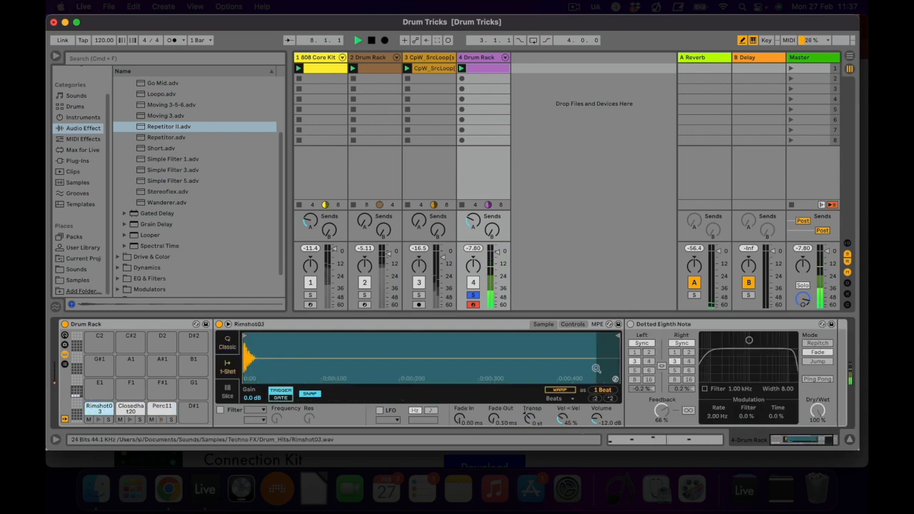
left_click(631, 324)
left_click_drag(818, 413, 818, 441)
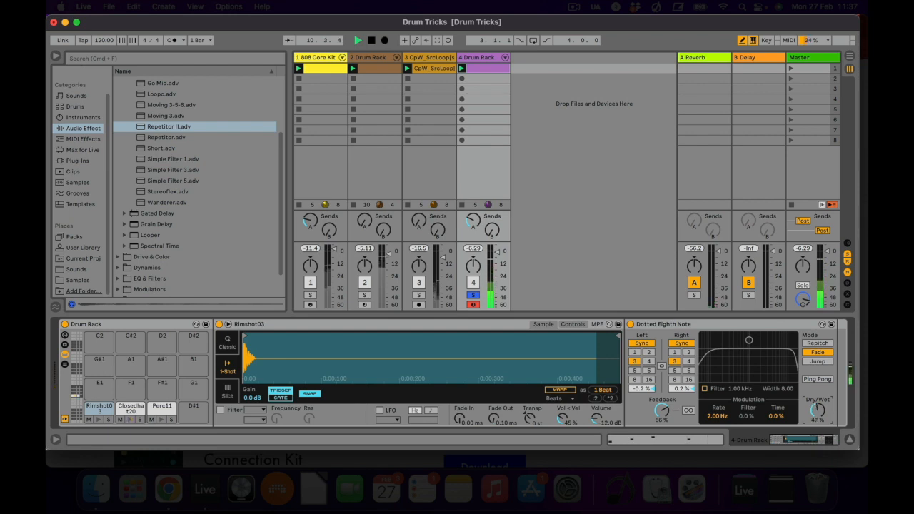
left_click_drag(813, 416, 812, 389)
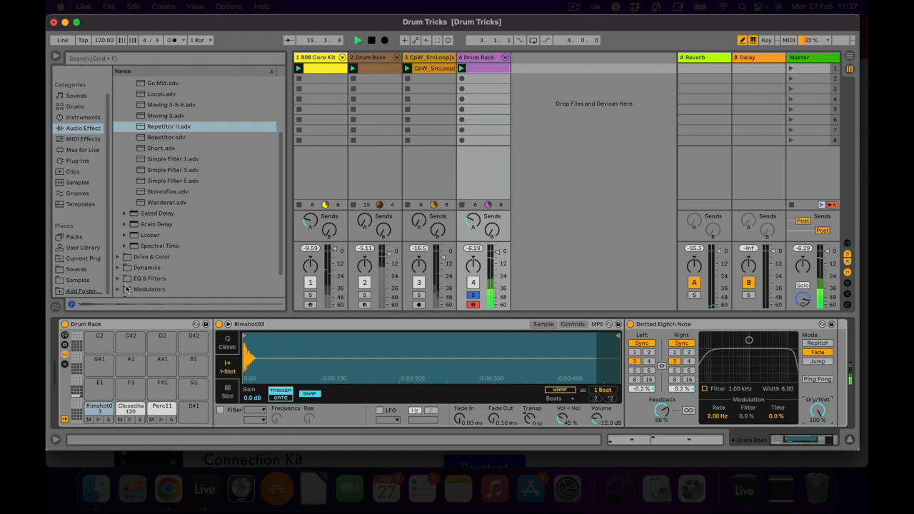
Turn on the Digital Edge Ping Pong echo on the Closedhat20 pad and set its dry/wet to 58 %.
left_click(123, 409)
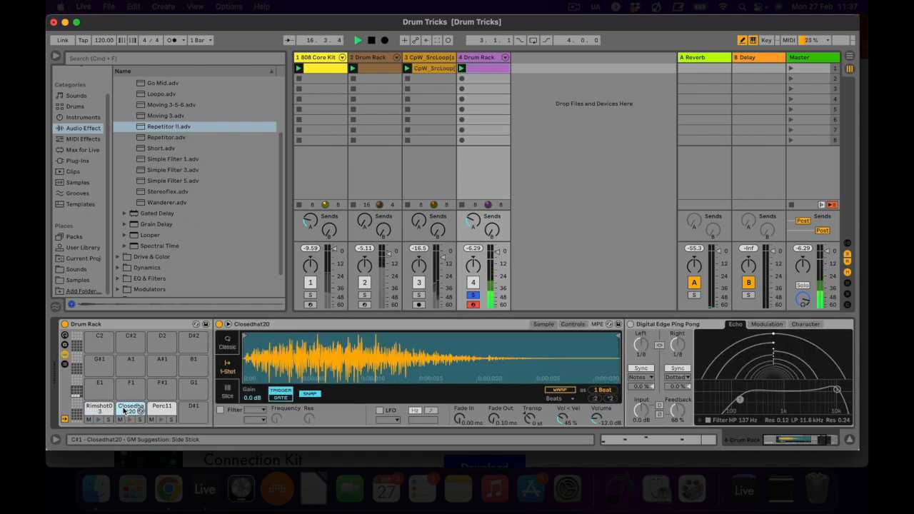
left_click(631, 324)
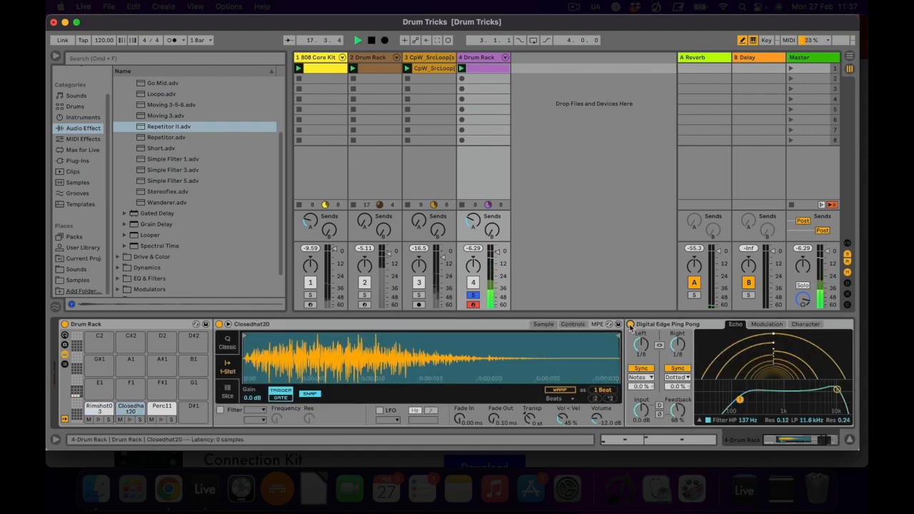
scroll(657, 382, "right", 4)
left_click_drag(764, 410, 763, 403)
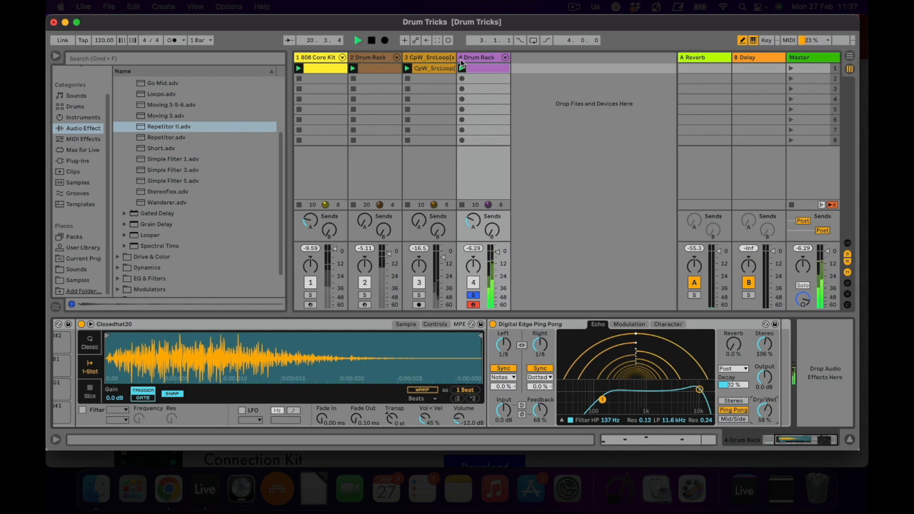
Turn on the Repetitor II and Rush delays on the Perc11 pad.
scroll(324, 330, "left", 5)
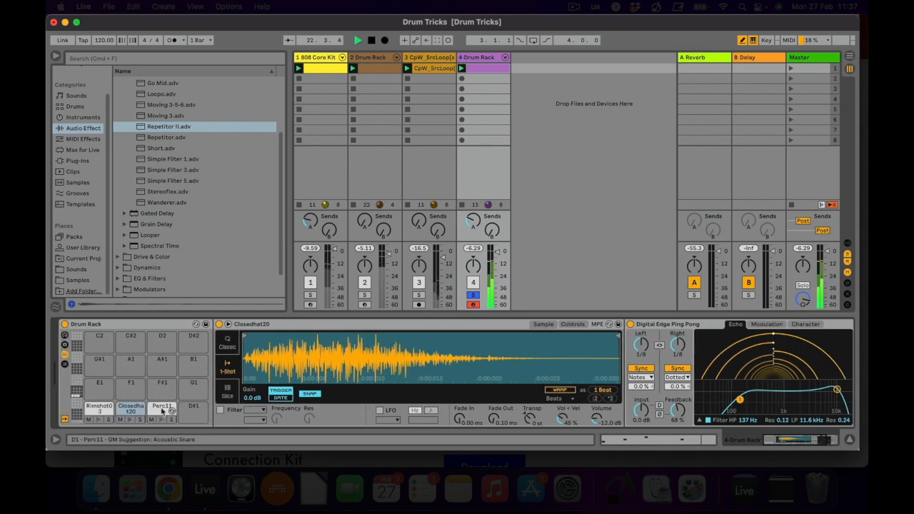
left_click(164, 408)
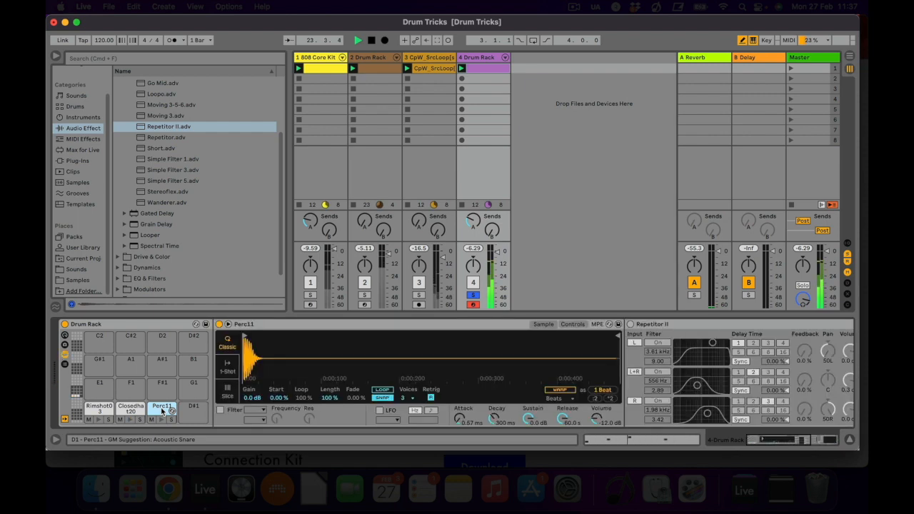
scroll(387, 340, "right", 6)
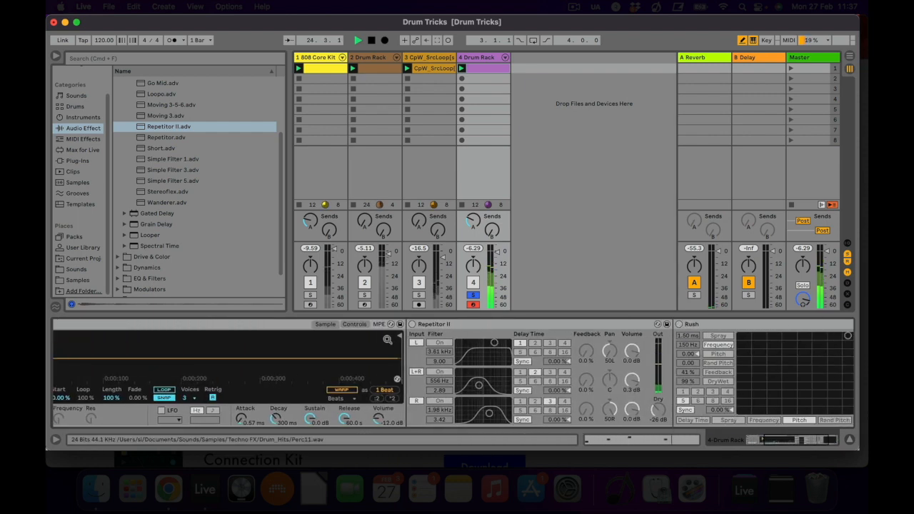
left_click(412, 324)
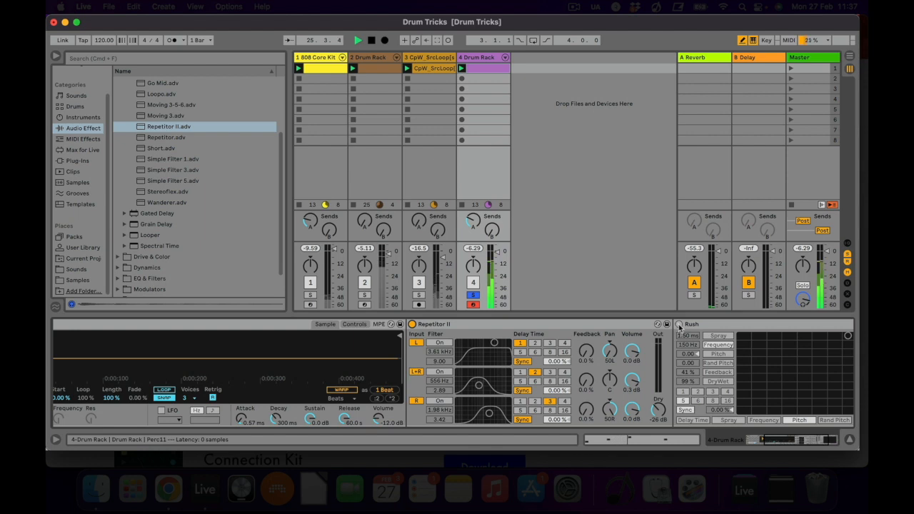
left_click(679, 325)
Set the Rush delay's dry/wet on Perc11 to 77 % and lower its feedback slightly.
scroll(701, 397, "right", 2)
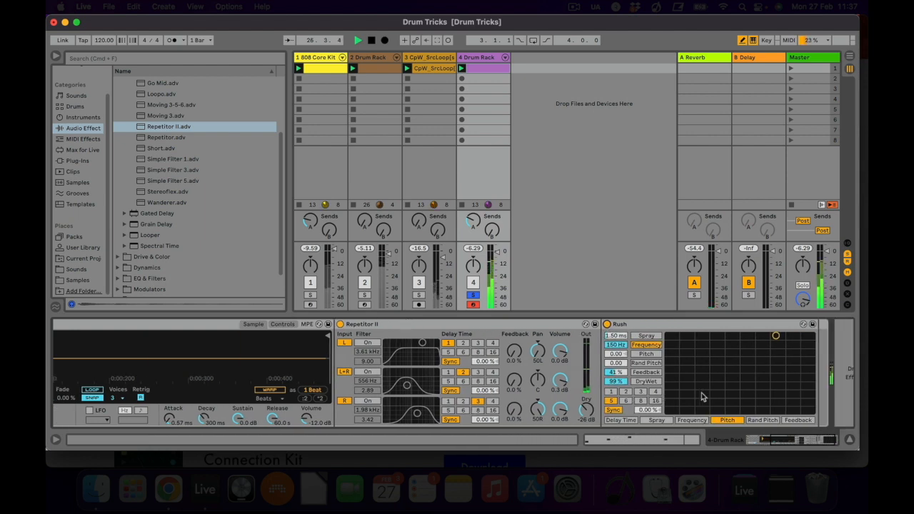
scroll(701, 397, "right", 1)
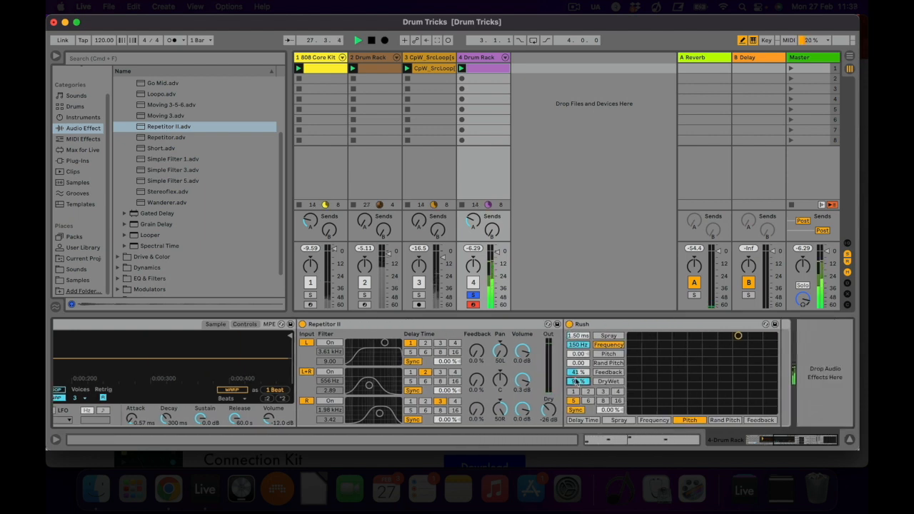
left_click_drag(576, 382, 576, 384)
scroll(322, 333, "left", 1)
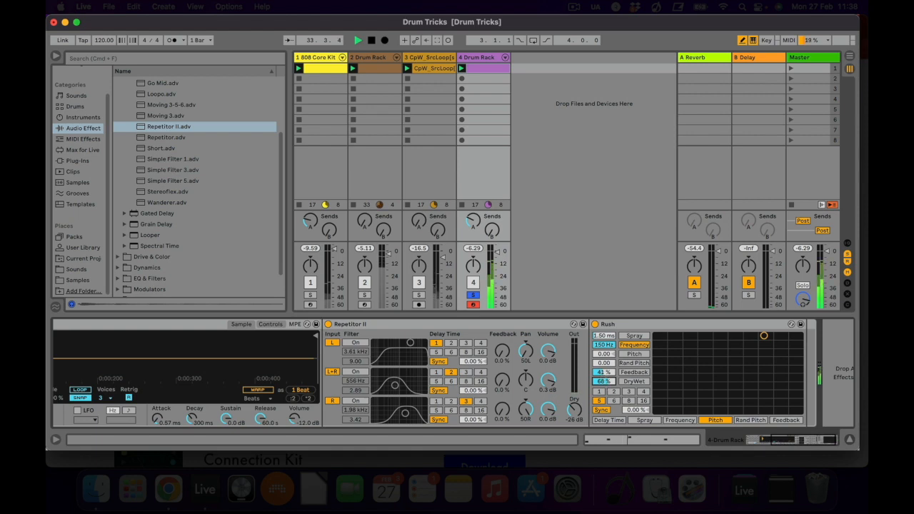
left_click_drag(604, 381, 604, 375)
Unsolo track 4, push Rush's feedback to 95 % and dry/wet to 80 %, and ease the feedback back down.
left_click(472, 296)
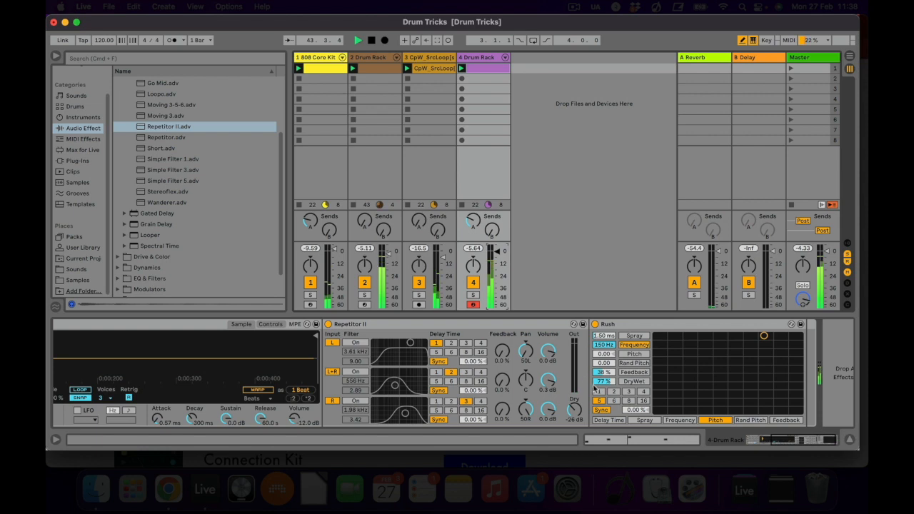
left_click_drag(603, 374, 603, 369)
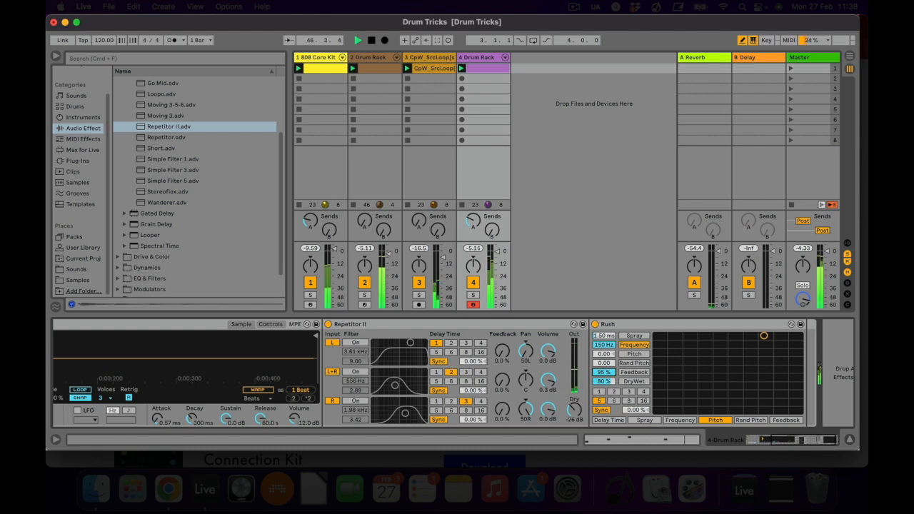
left_click_drag(603, 372, 601, 377)
scroll(525, 387, "left", 5)
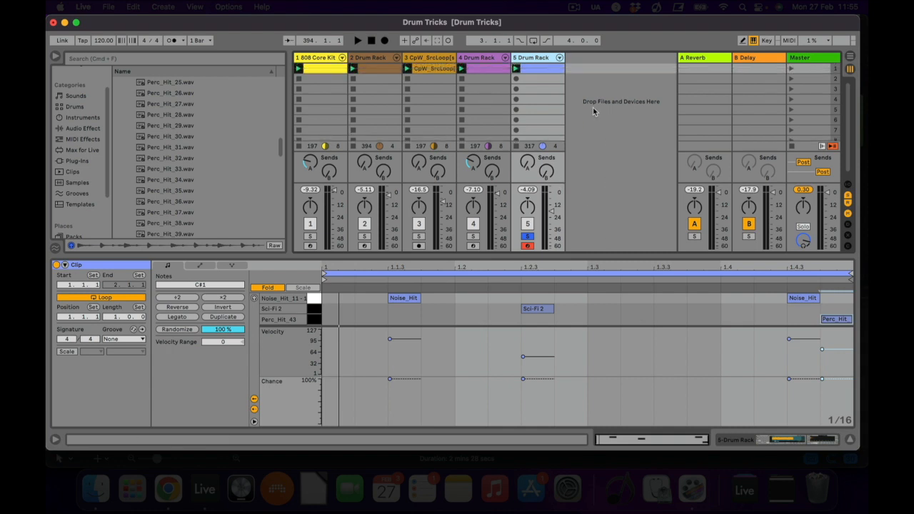
Play track 5's Drum Rack clip, view the track's device chain and open the clip's notes with velocity and chance.
left_click(515, 68)
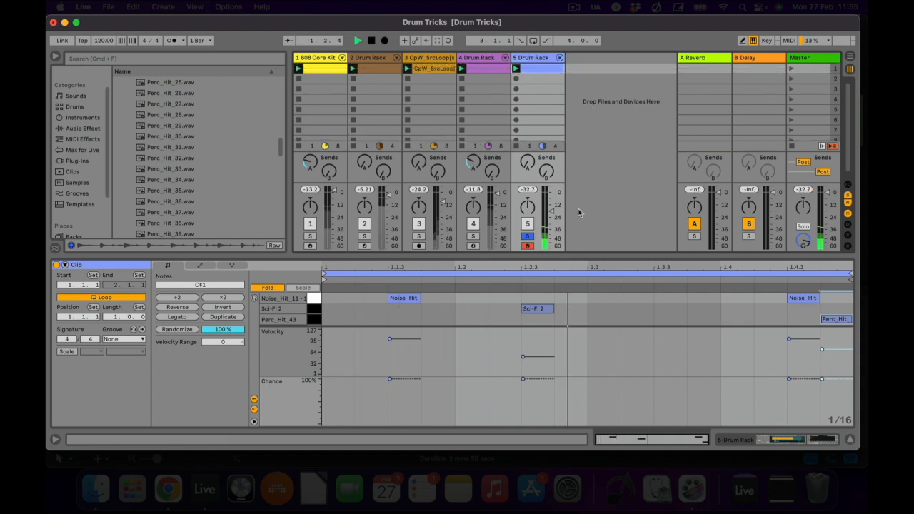
double_click(529, 58)
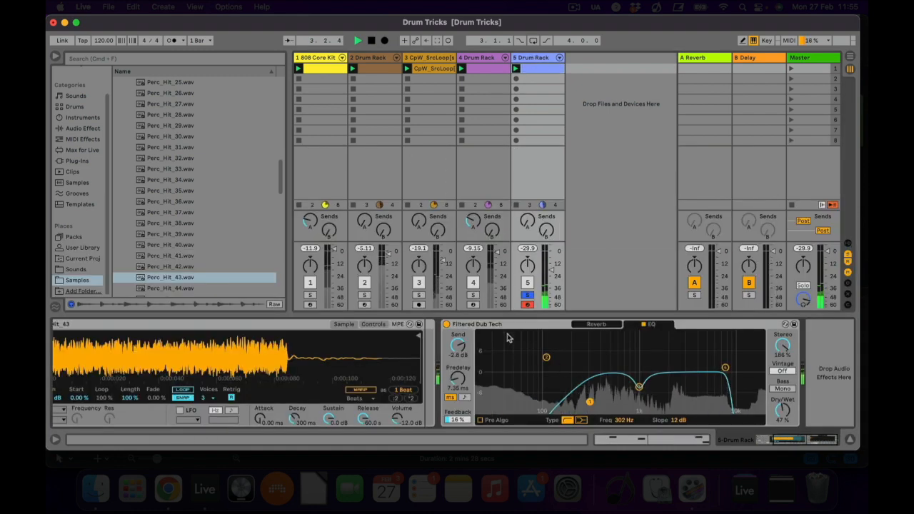
left_click(528, 67)
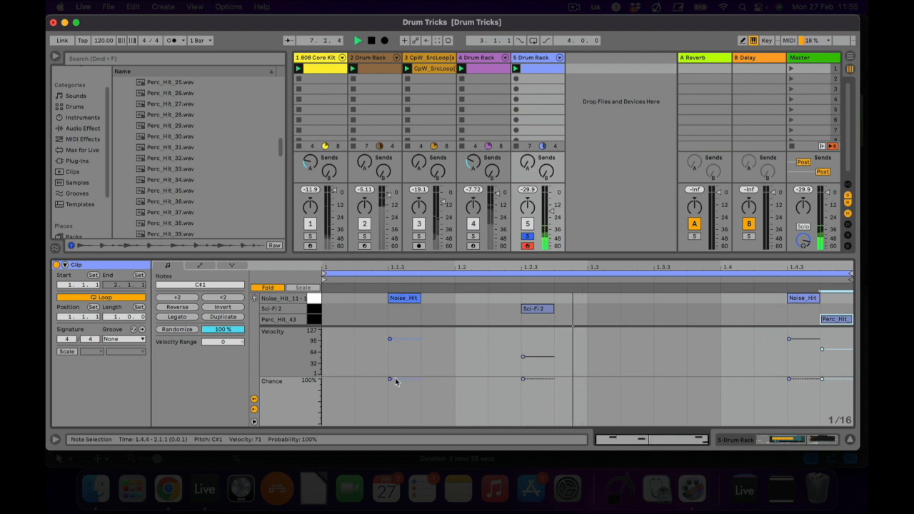
Set note chance to 21 % and 16 % on the Noise_Hits and 31 % on Sci-Fi 2, lower Perc_Hit_43's chance, and adjust track 5's volume to -18 dB.
left_click_drag(392, 380, 393, 414)
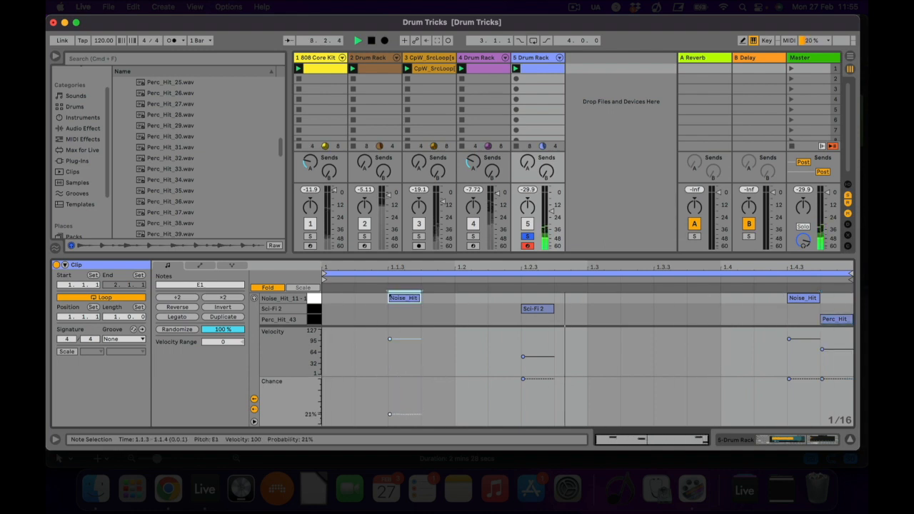
left_click_drag(522, 378, 523, 409)
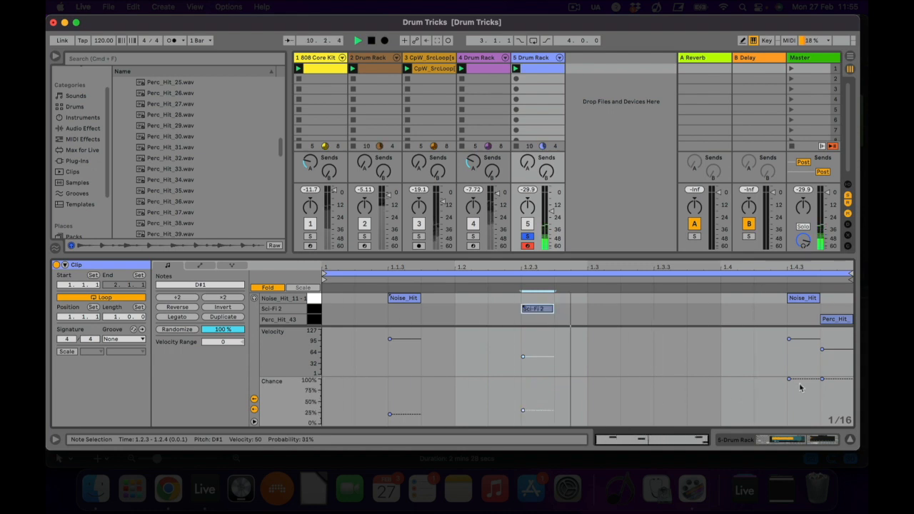
left_click_drag(789, 379, 789, 416)
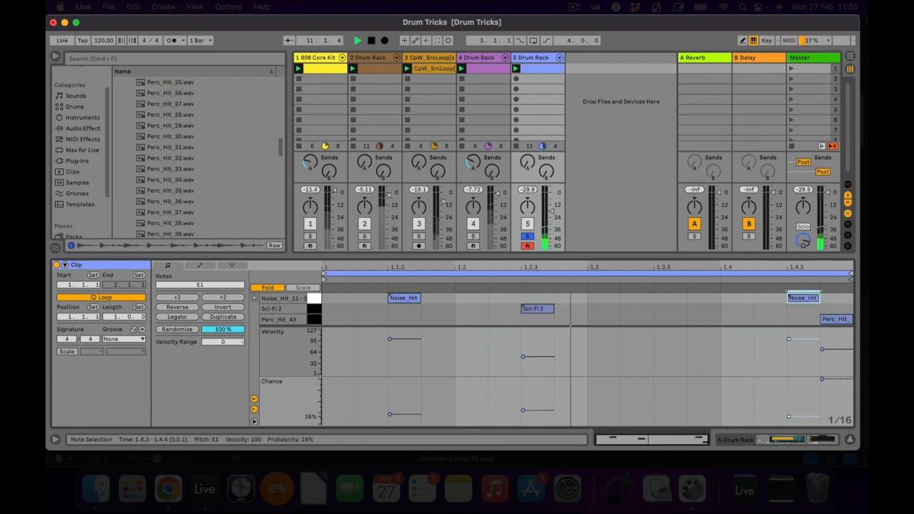
left_click_drag(822, 378, 821, 409)
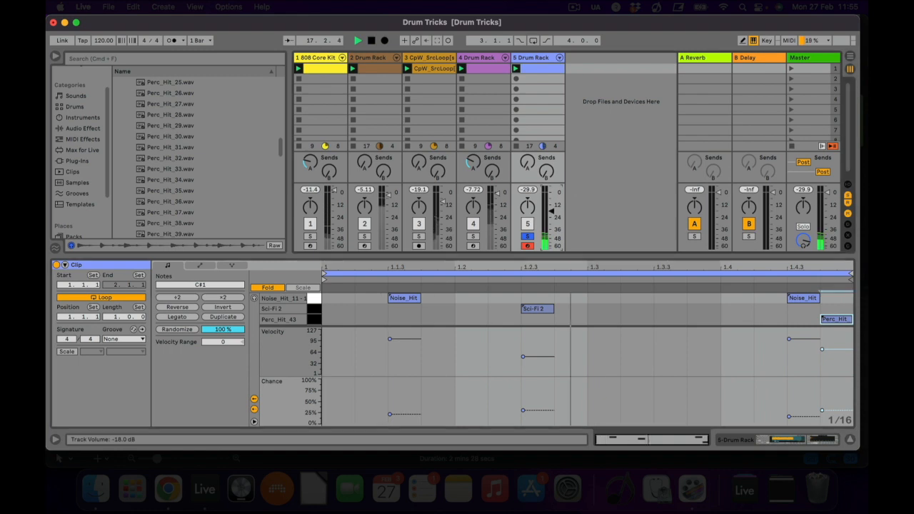
left_click_drag(551, 206, 552, 212)
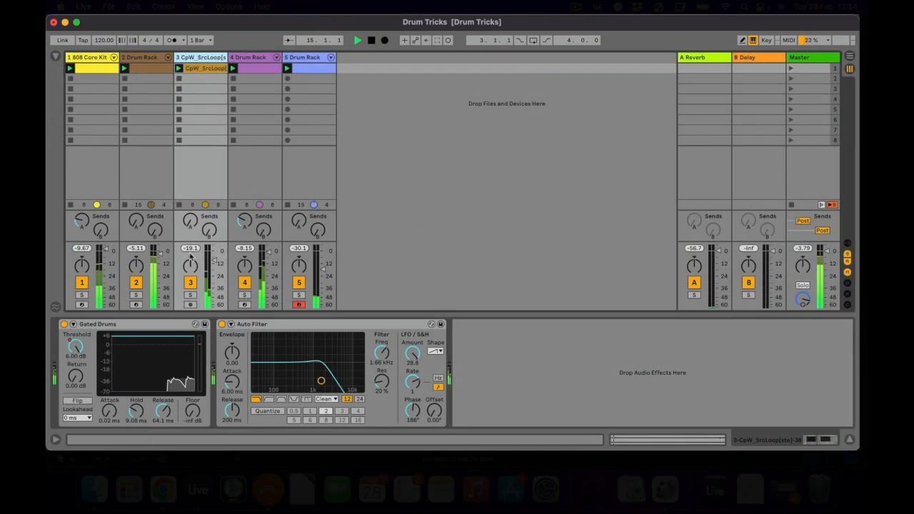
Mute the texture loop on track 3 and switch it back on to compare the mix with and without it.
left_click(190, 283)
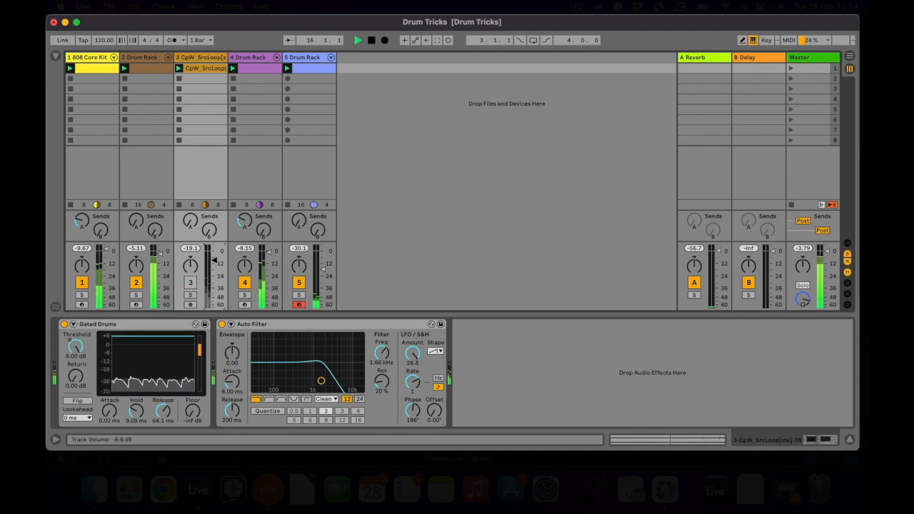
left_click(190, 282)
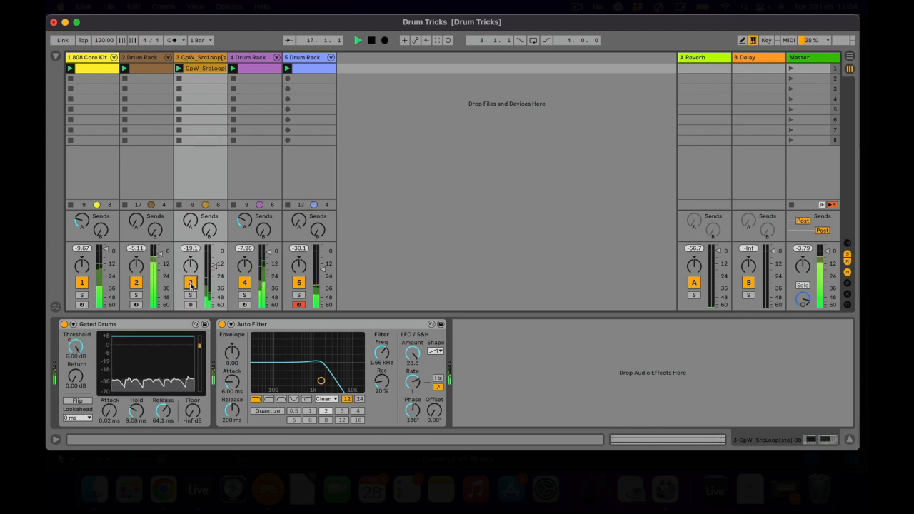